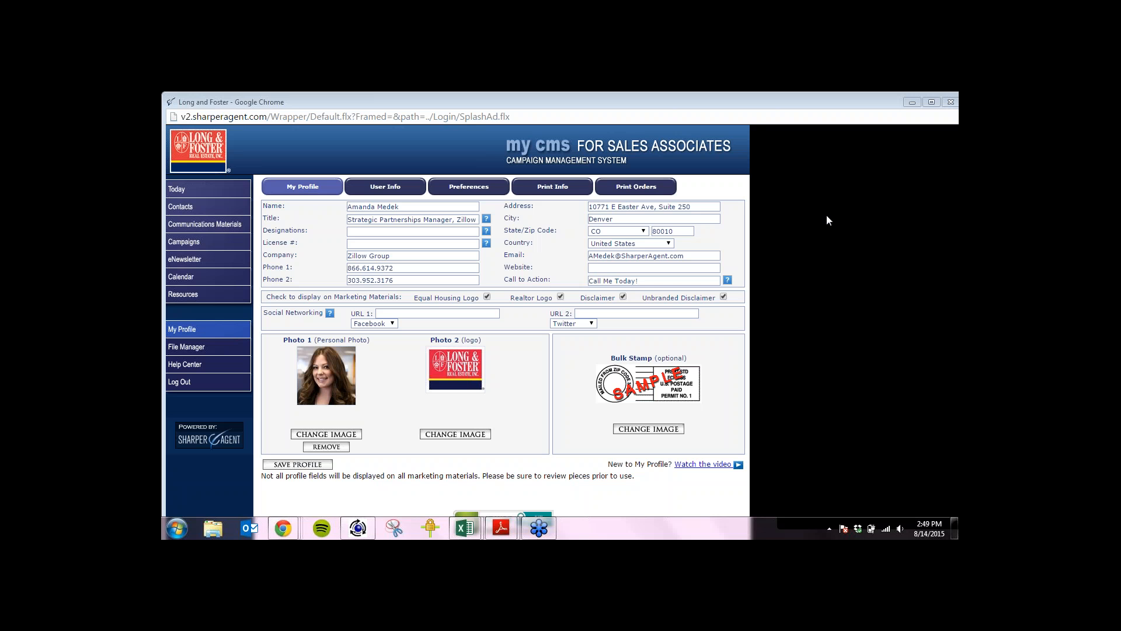
# Leave the profile form and go to the Communications Materials section.
pyautogui.doubleClick(430, 265)
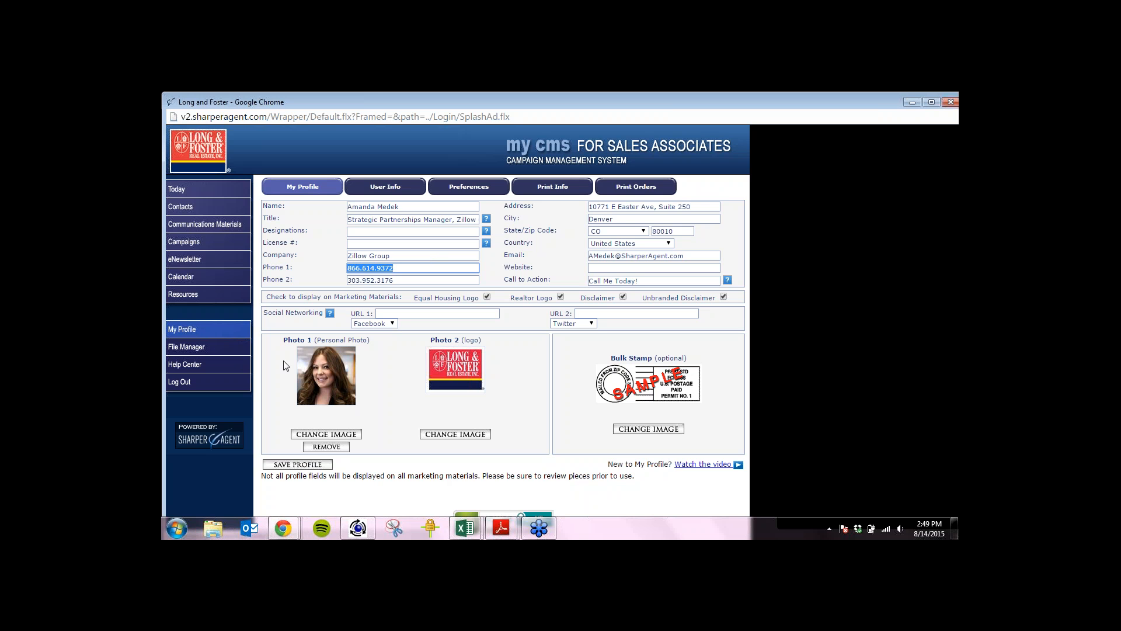
pyautogui.click(281, 382)
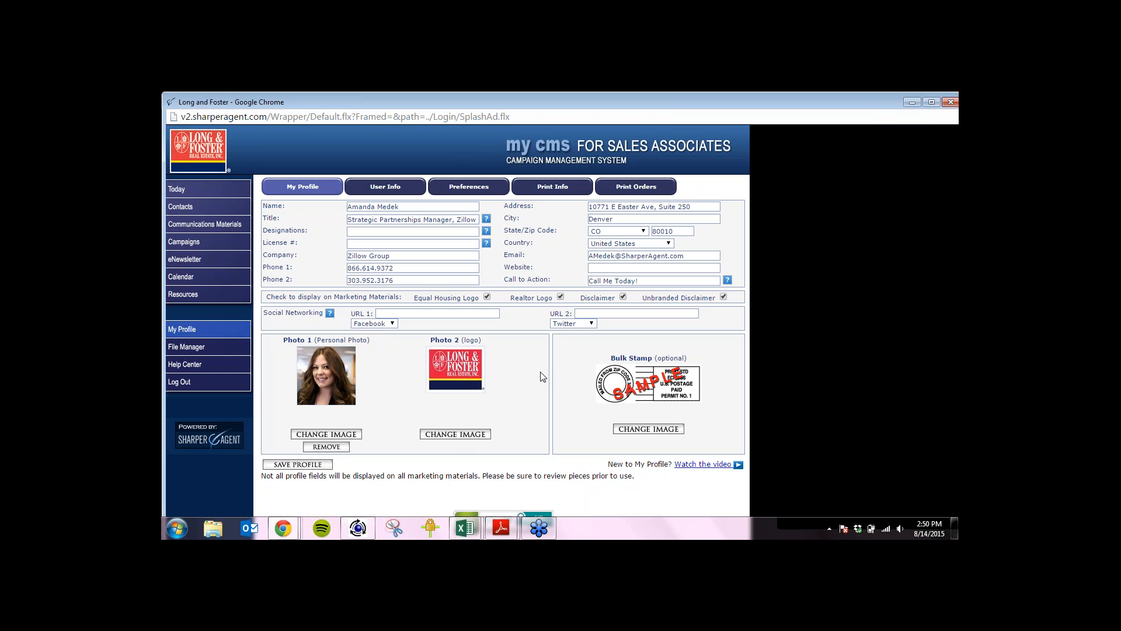
pyautogui.click(216, 228)
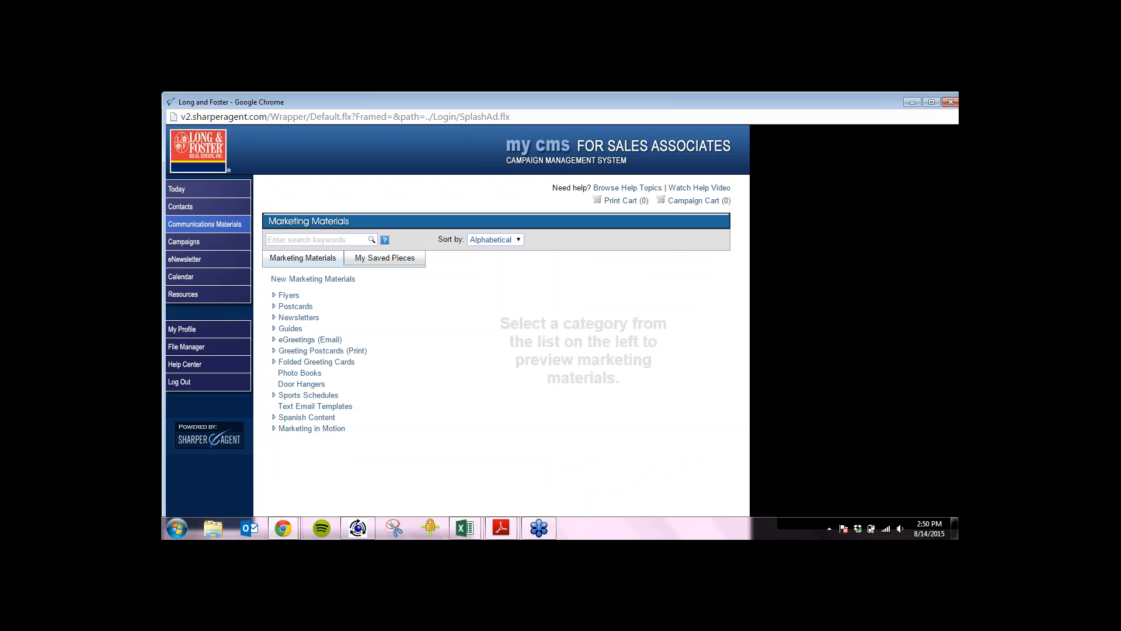
# Open the Apex - Bisque [Jumbo] design from Postcards > Just Sold for editing.
pyautogui.click(274, 306)
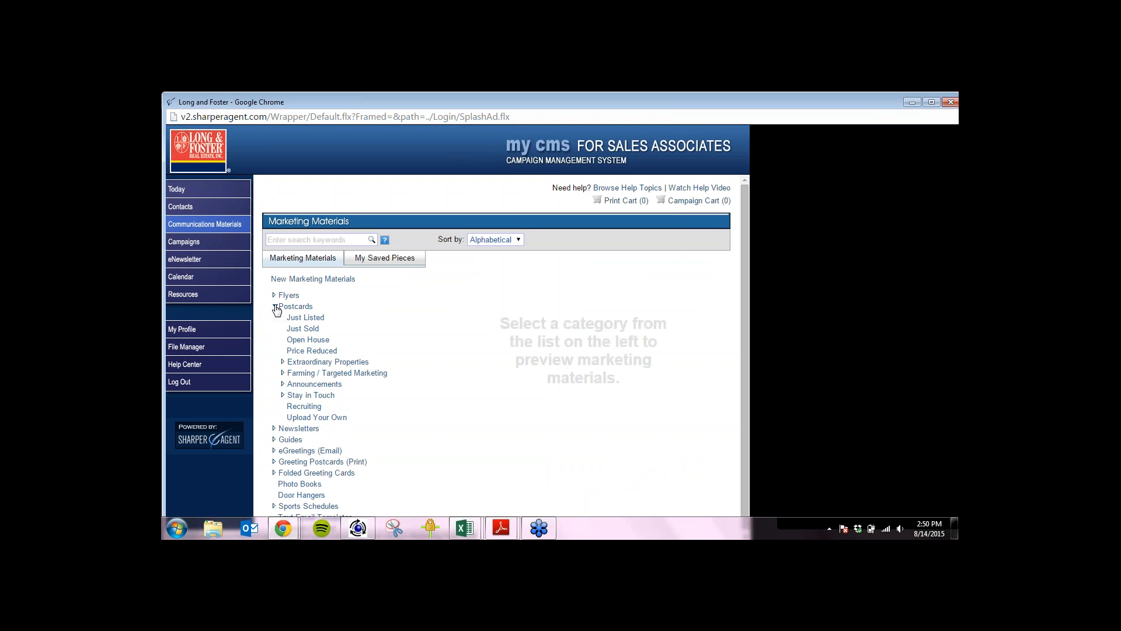
pyautogui.click(304, 330)
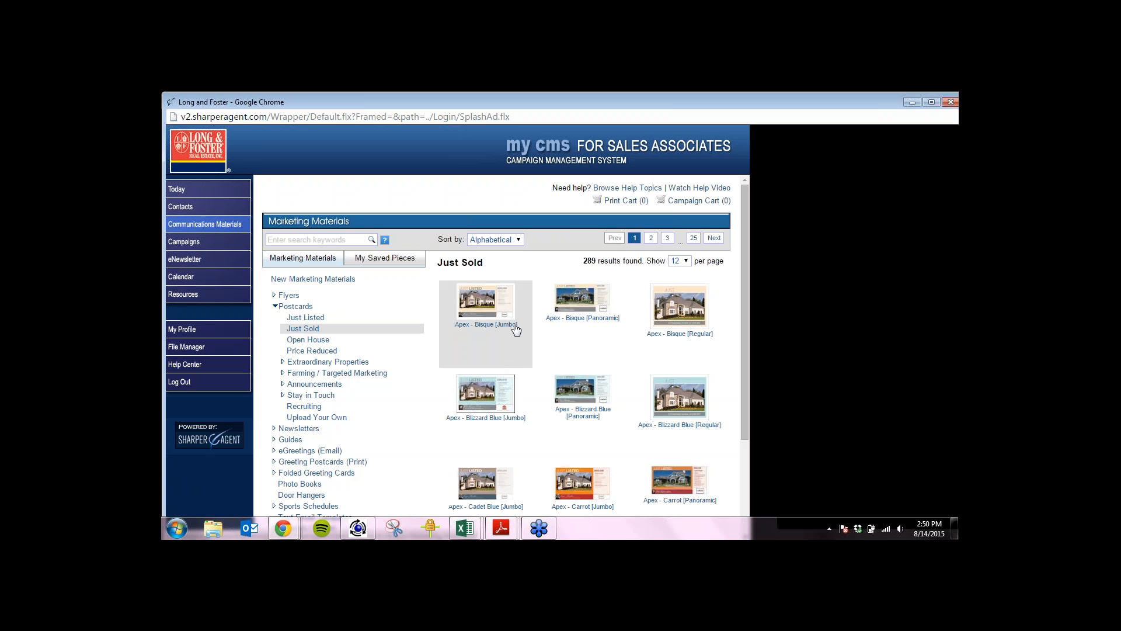
pyautogui.click(497, 305)
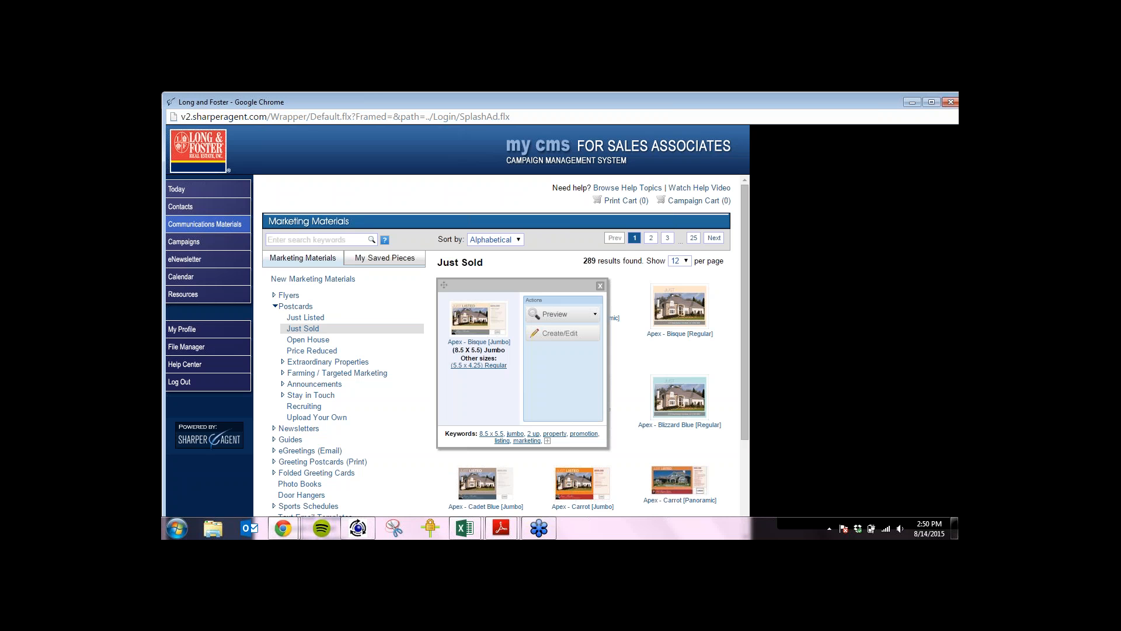
pyautogui.click(559, 333)
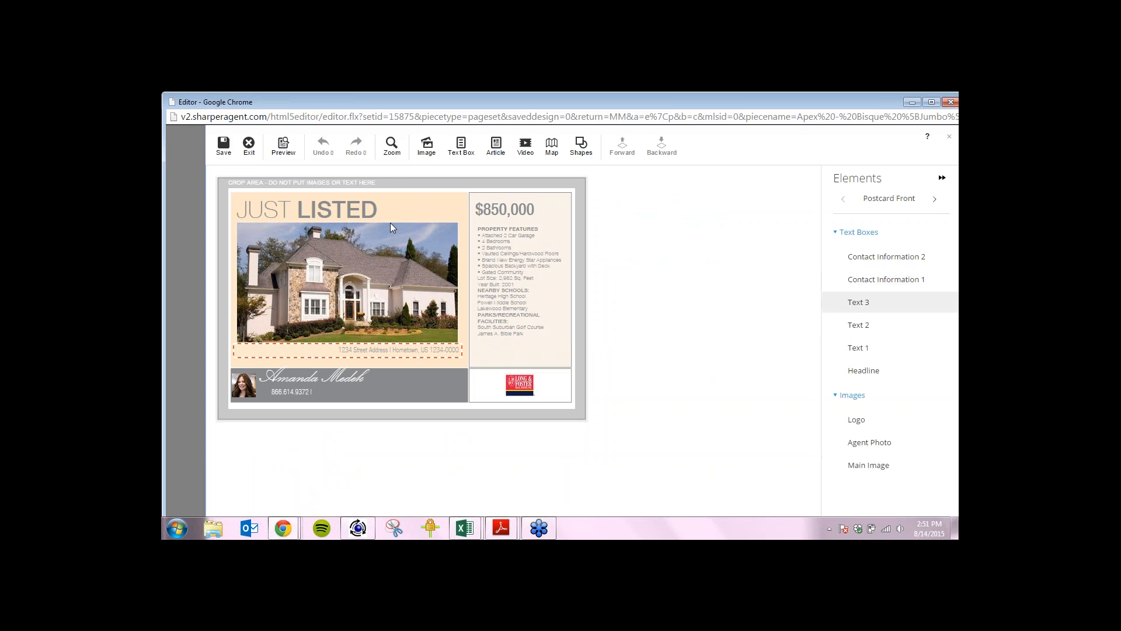
# Zoom the postcard canvas to about 140% and select the main house photo.
pyautogui.click(391, 147)
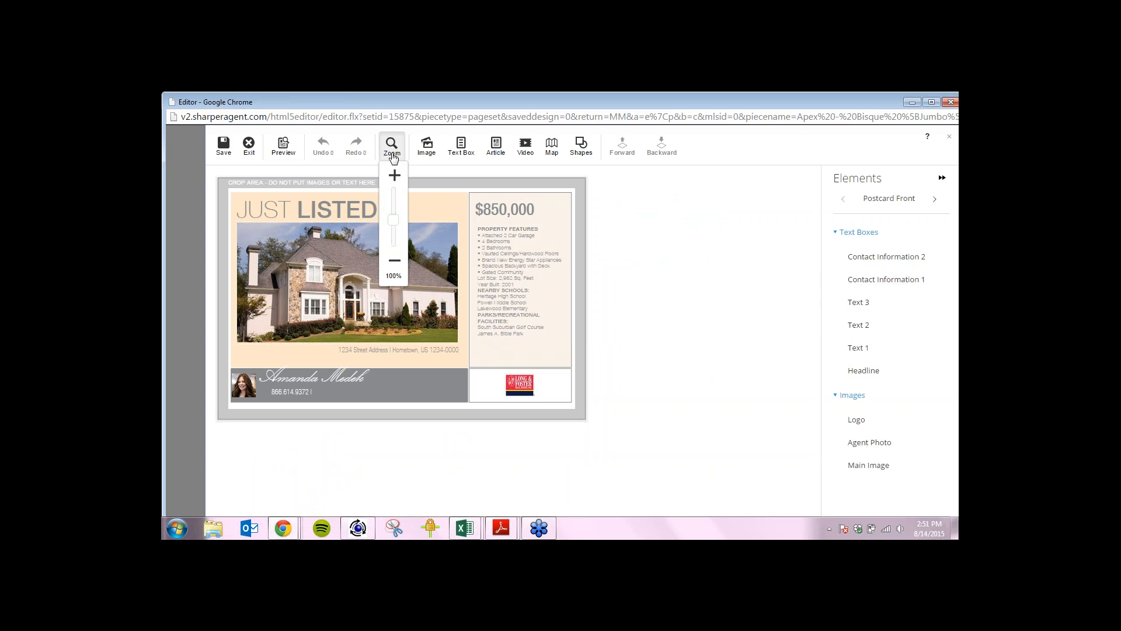
pyautogui.moveTo(397, 222); pyautogui.dragTo(395, 213)
pyautogui.click(742, 259)
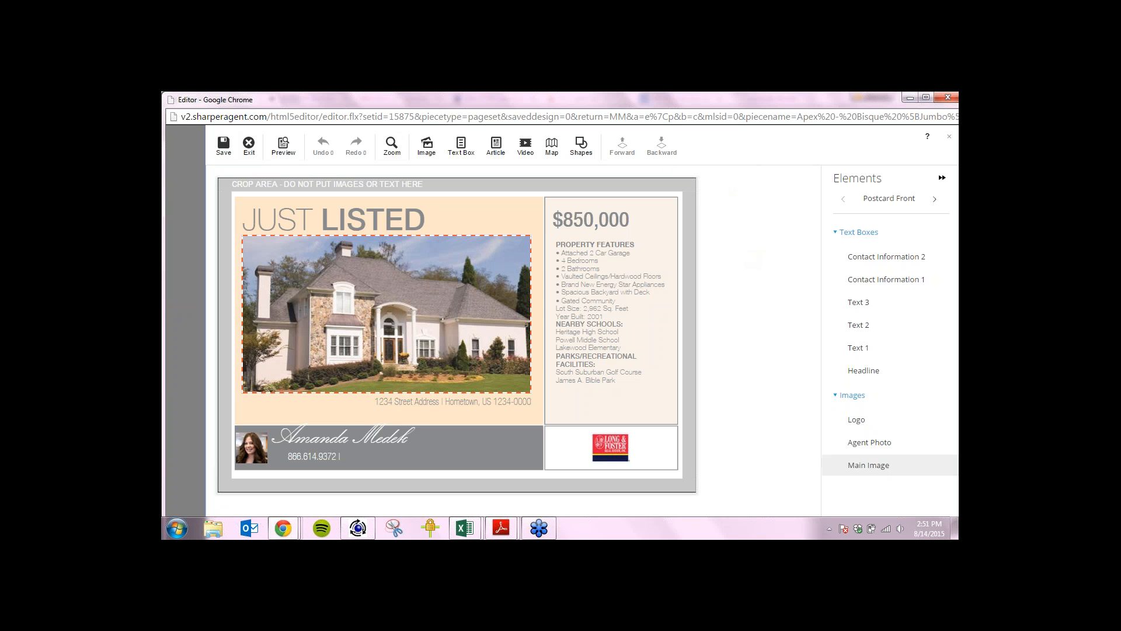
pyautogui.click(366, 291)
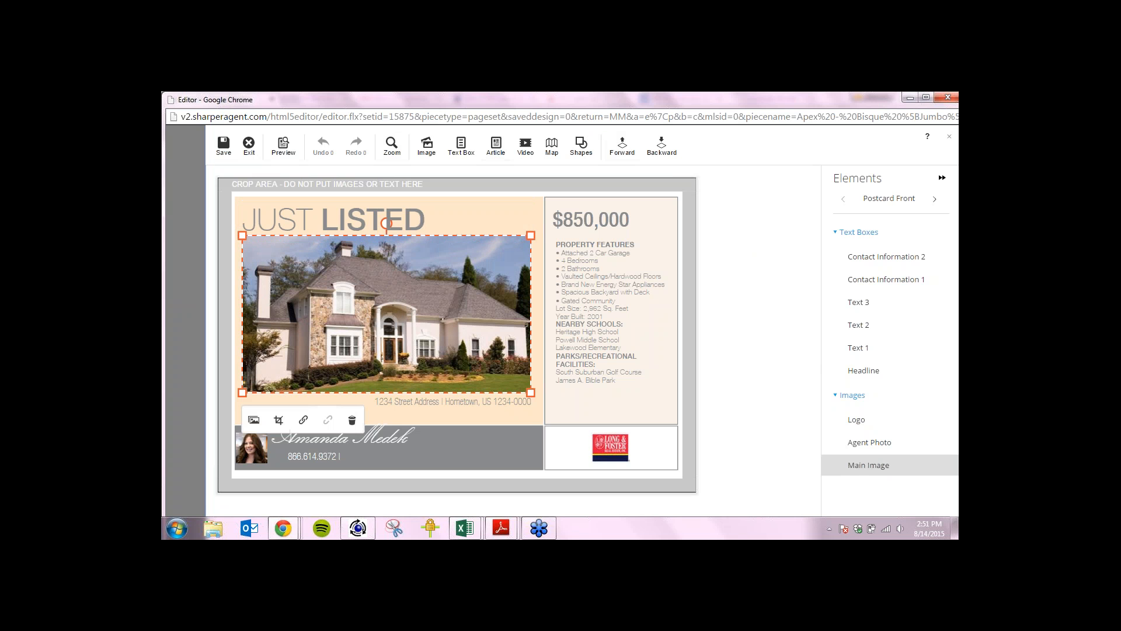
# Delete the main house photo and insert an empty image placeholder in its place.
pyautogui.click(321, 303)
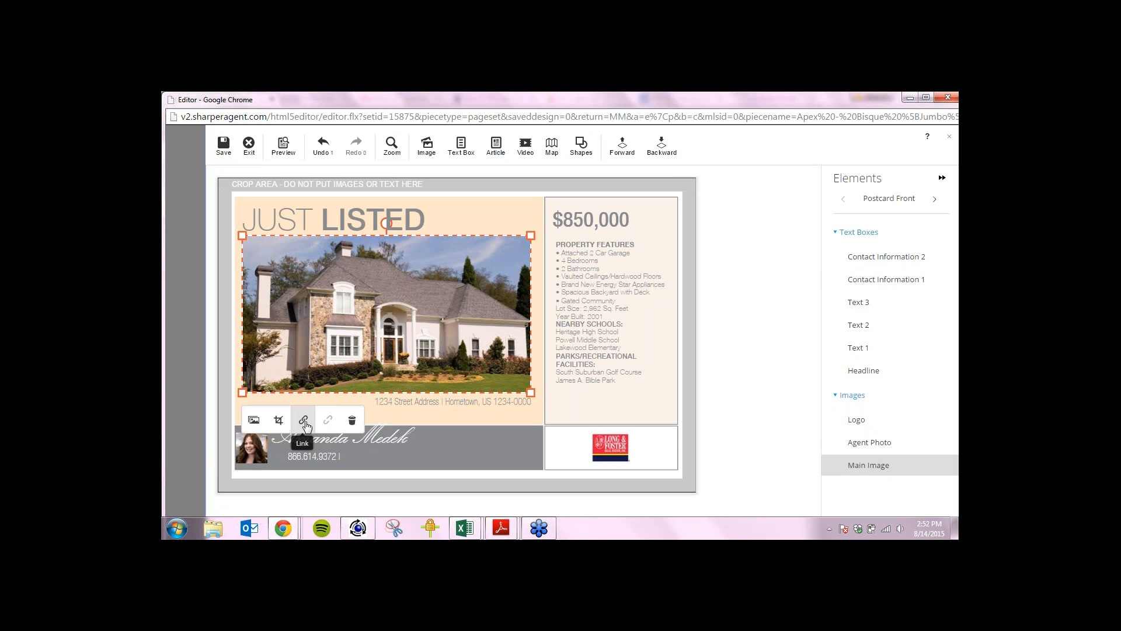
pyautogui.click(352, 421)
pyautogui.doubleClick(356, 435)
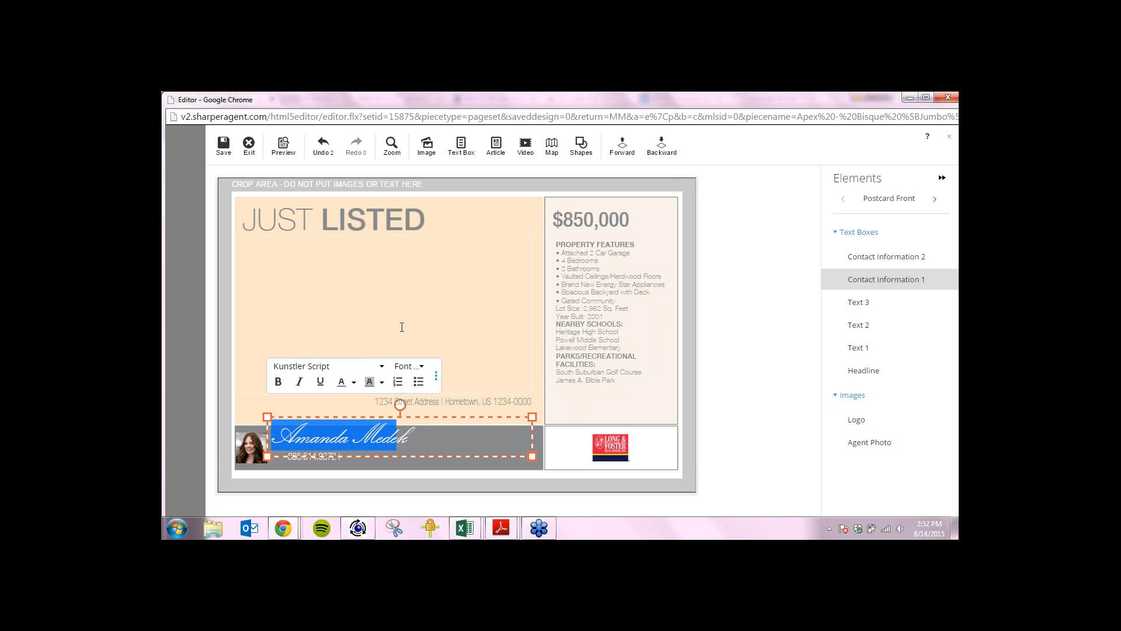
pyautogui.click(403, 303)
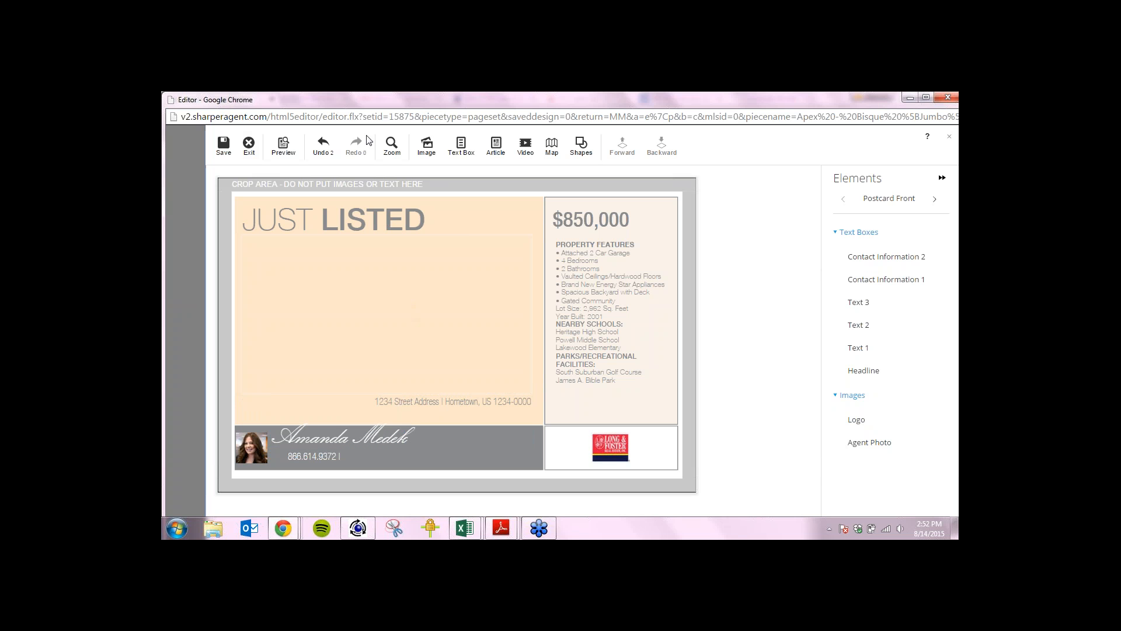
pyautogui.click(428, 151)
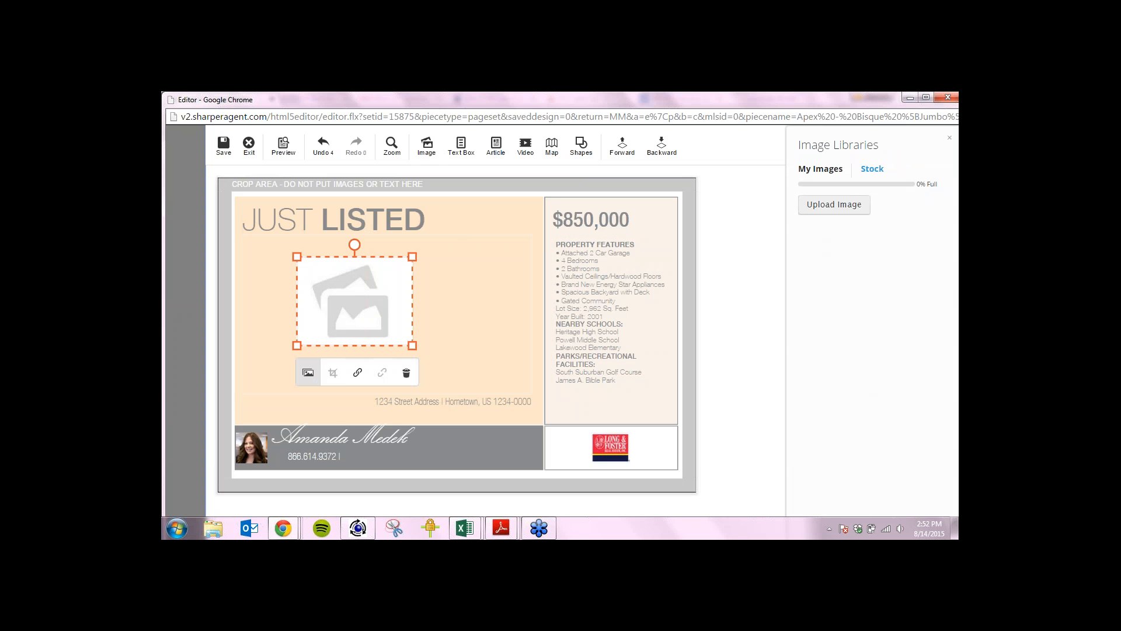
# Open Upload Image, try dropping the 123 Main folder, and dismiss the unsupported-file error.
pyautogui.click(847, 203)
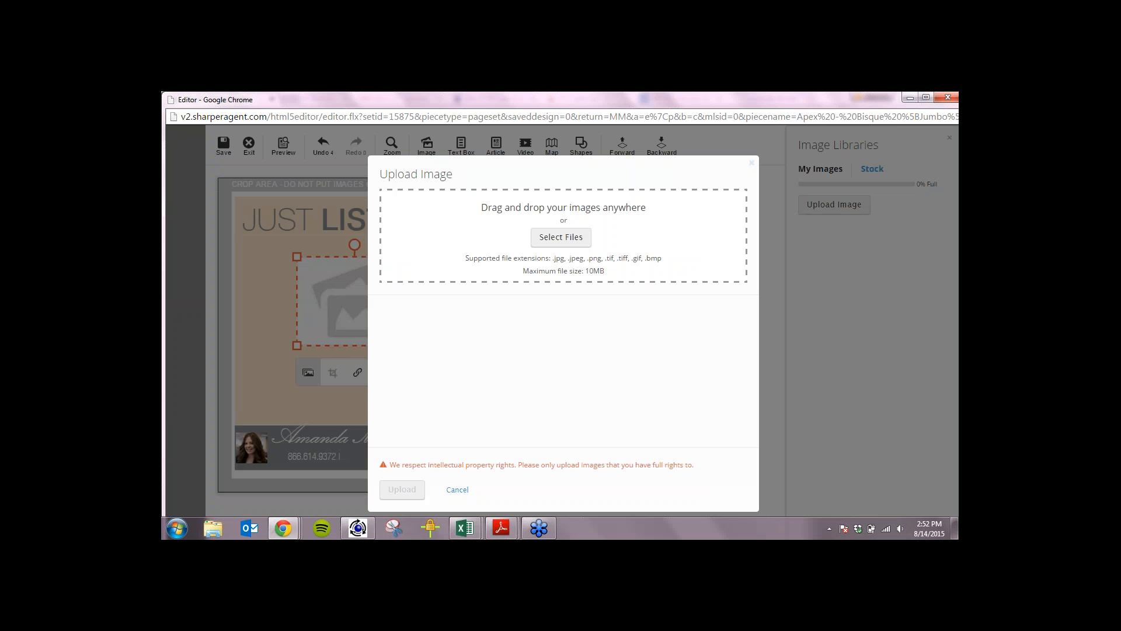
pyautogui.moveTo(803, 101); pyautogui.dragTo(800, 143)
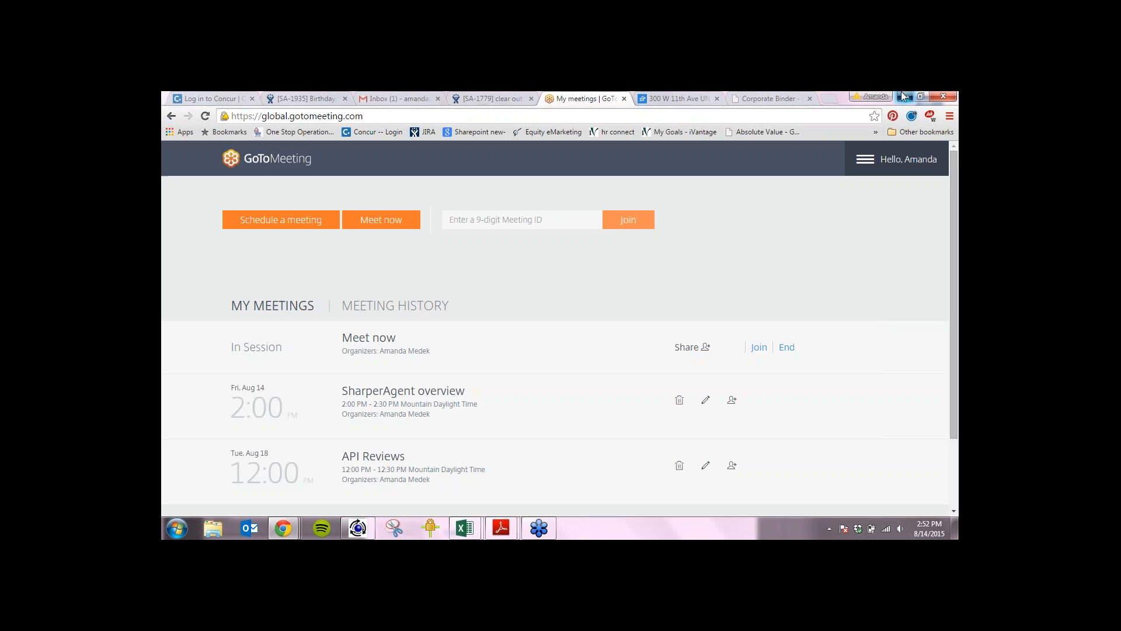
pyautogui.click(902, 95)
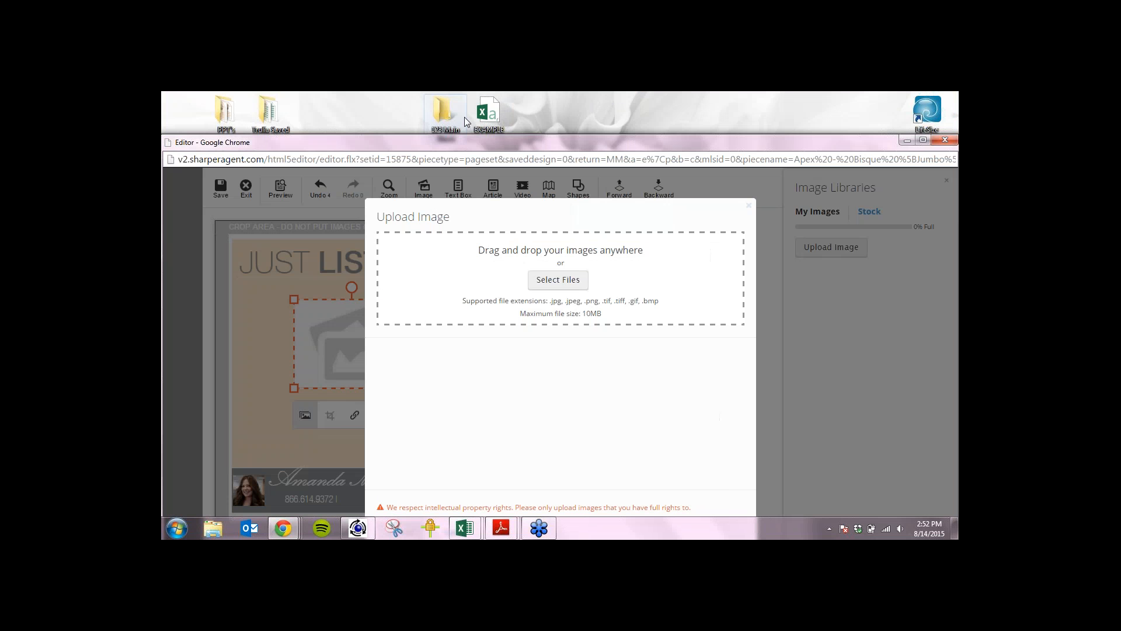
pyautogui.moveTo(444, 119); pyautogui.dragTo(556, 271)
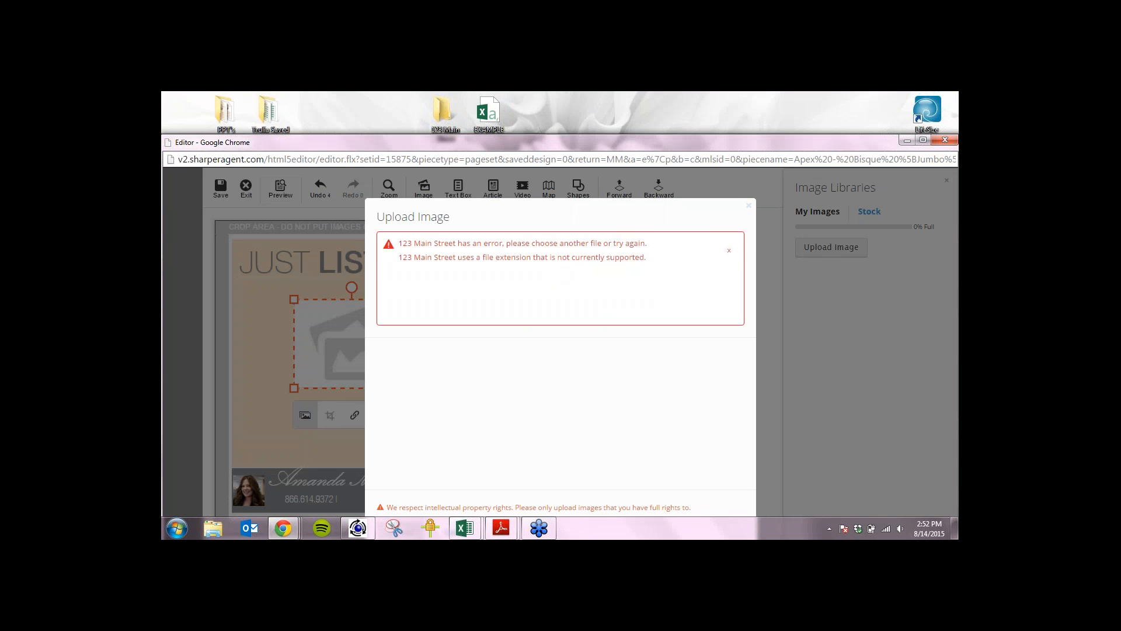
pyautogui.click(729, 250)
# Open the 123 Main folder on the desktop to show CelebrityCustomHomeImage.
pyautogui.doubleClick(440, 114)
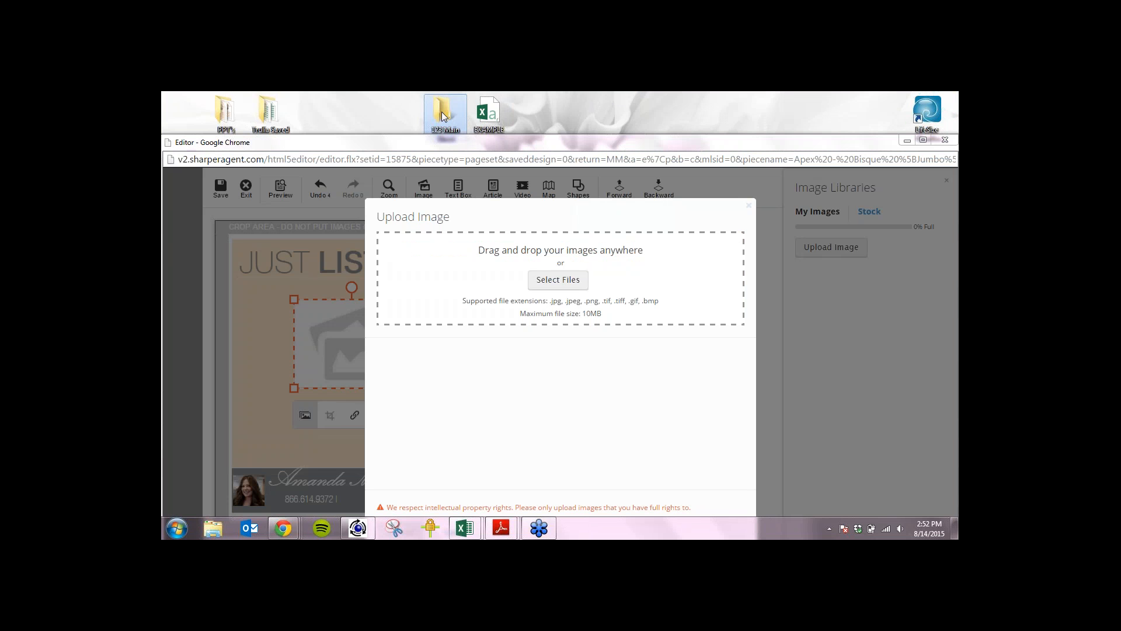
pyautogui.moveTo(382, 257); pyautogui.dragTo(924, 367)
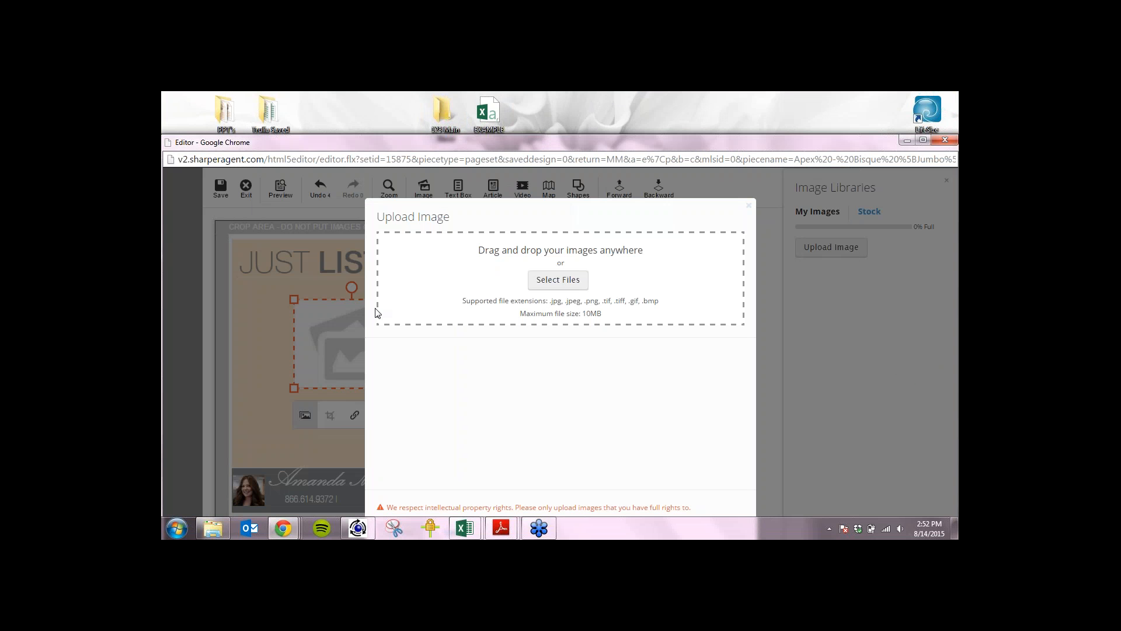
pyautogui.moveTo(444, 111); pyautogui.dragTo(190, 116)
pyautogui.doubleClick(188, 116)
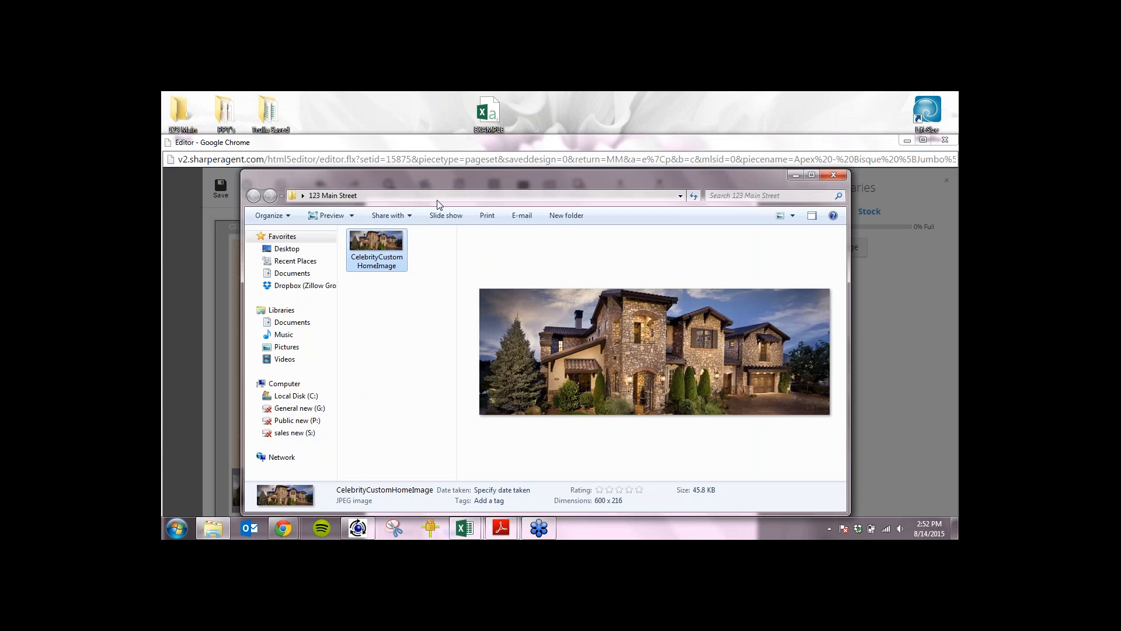
# Drag CelebrityCustomHomeImage.jpg from the 123 Main folder into the upload list and maximize Chrome.
pyautogui.moveTo(452, 183); pyautogui.dragTo(247, 339)
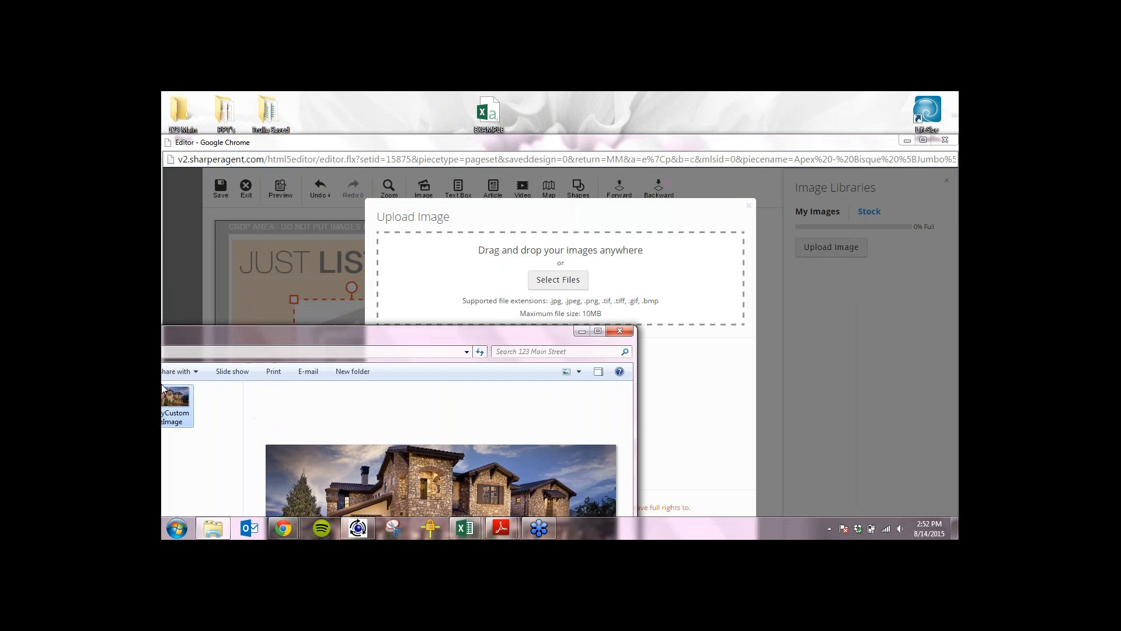
pyautogui.moveTo(167, 391); pyautogui.dragTo(561, 288)
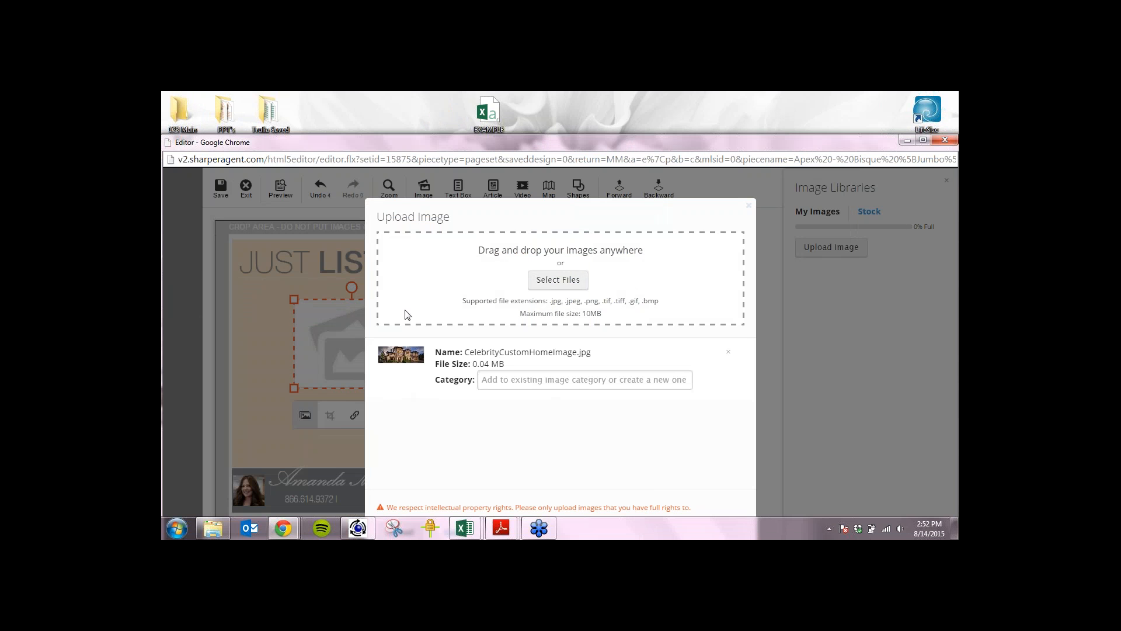
pyautogui.click(922, 141)
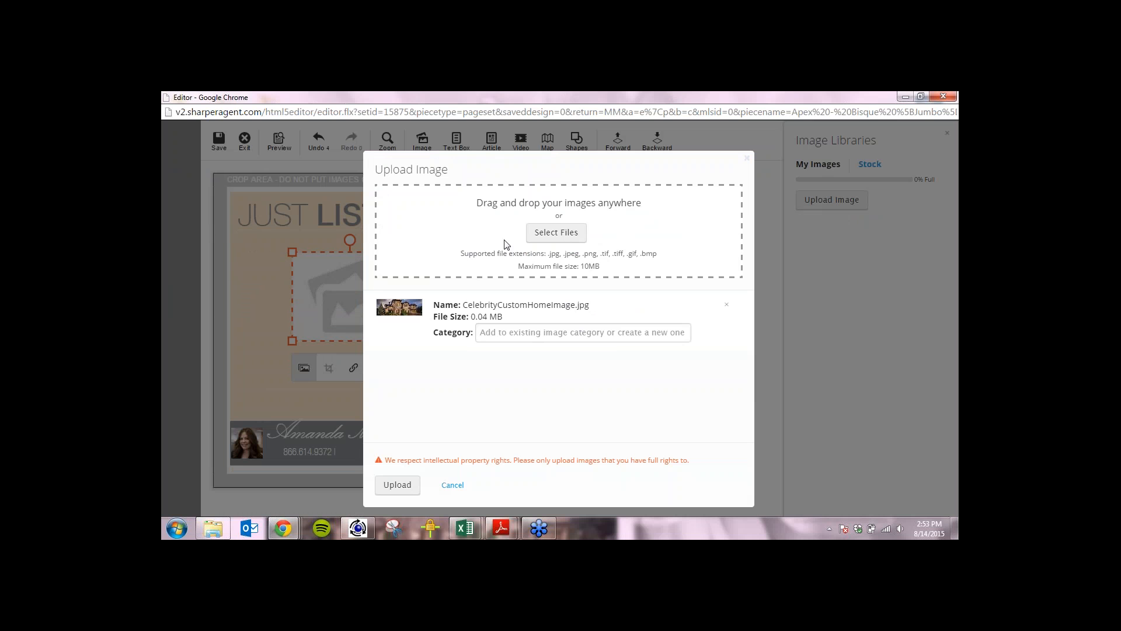
# Upload the queued CelebrityCustomHomeImage.jpg after browsing Libraries > Pictures > Sample Pictures.
pyautogui.click(570, 234)
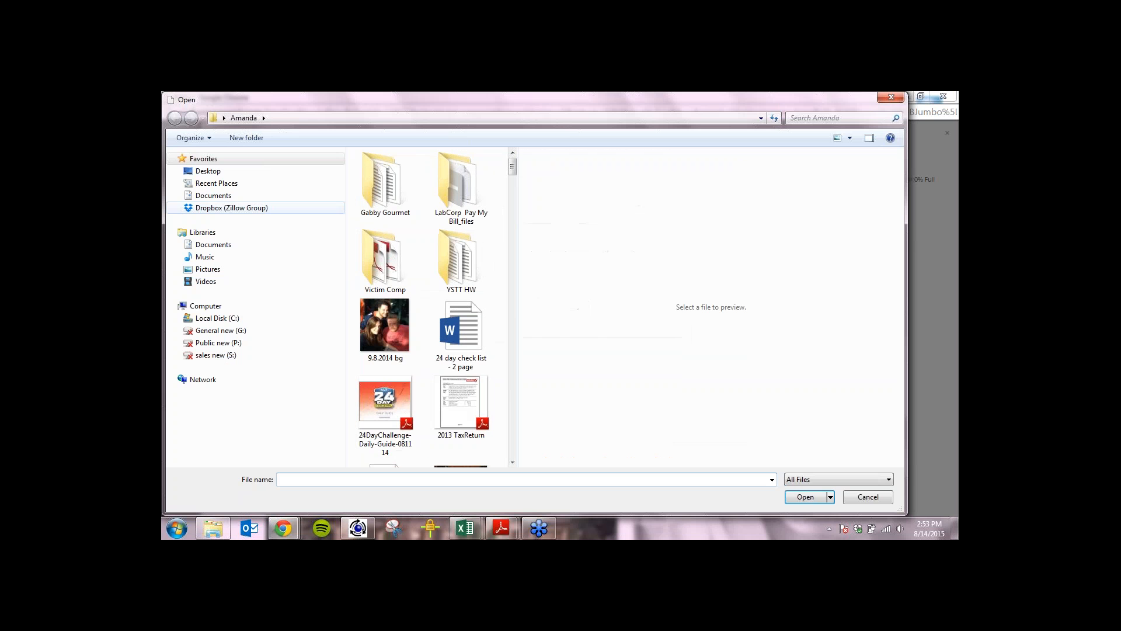
pyautogui.click(221, 171)
pyautogui.doubleClick(403, 169)
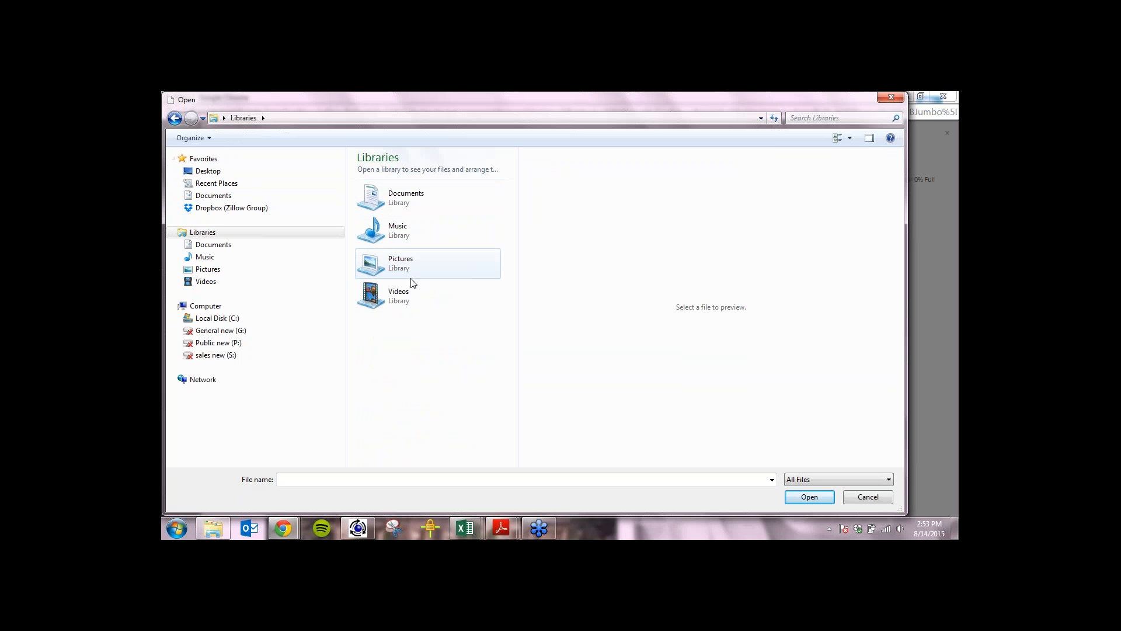
pyautogui.doubleClick(408, 265)
pyautogui.doubleClick(386, 232)
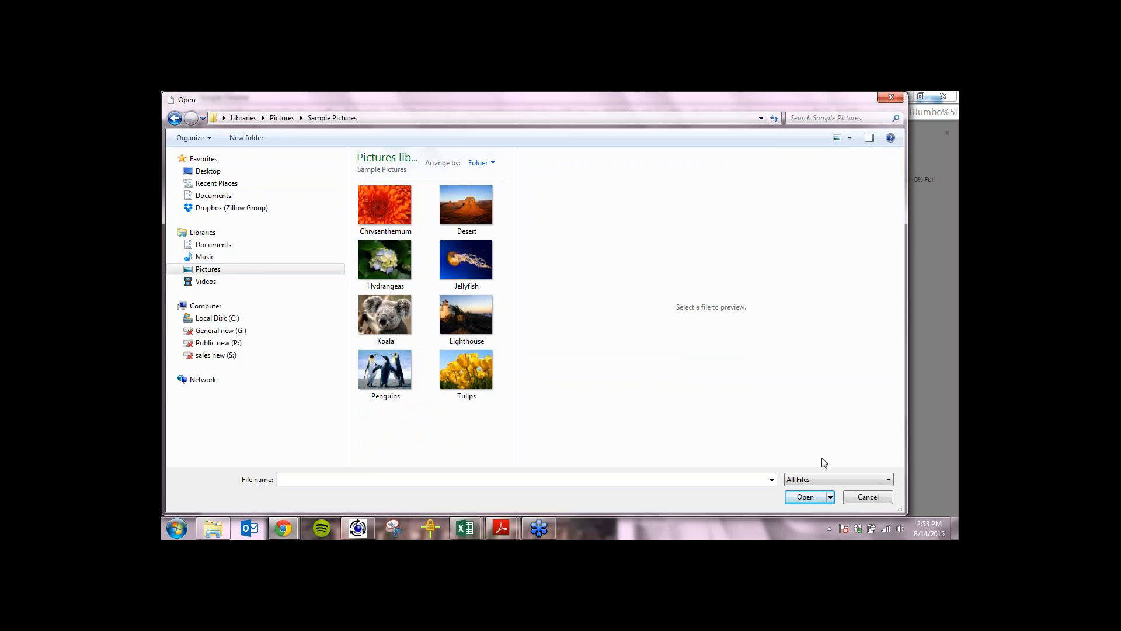
pyautogui.click(865, 497)
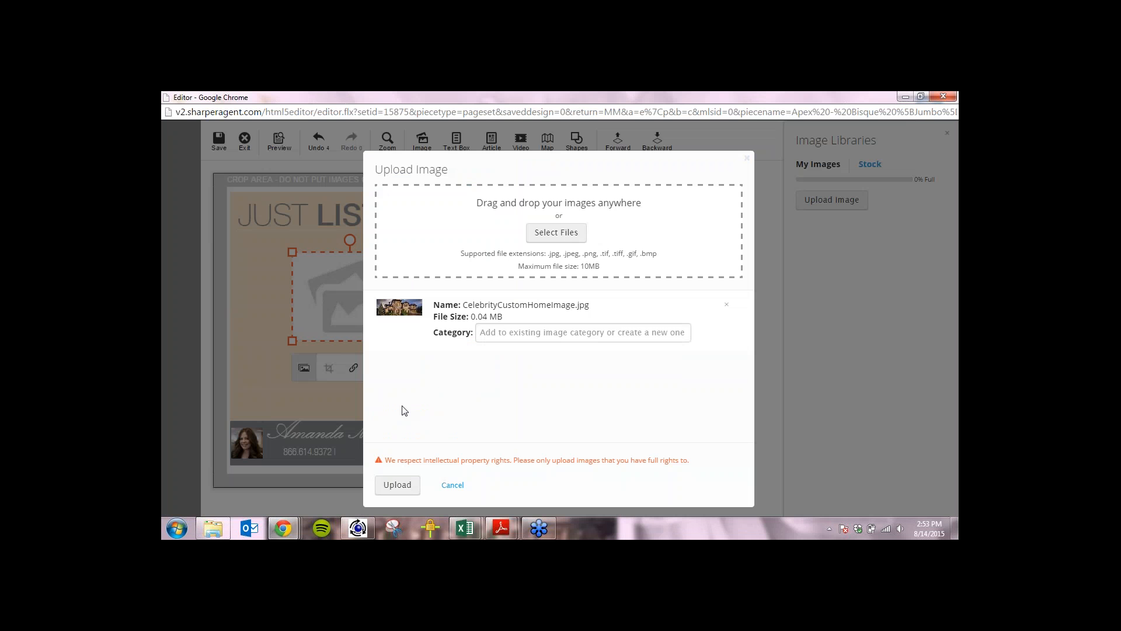
pyautogui.click(402, 492)
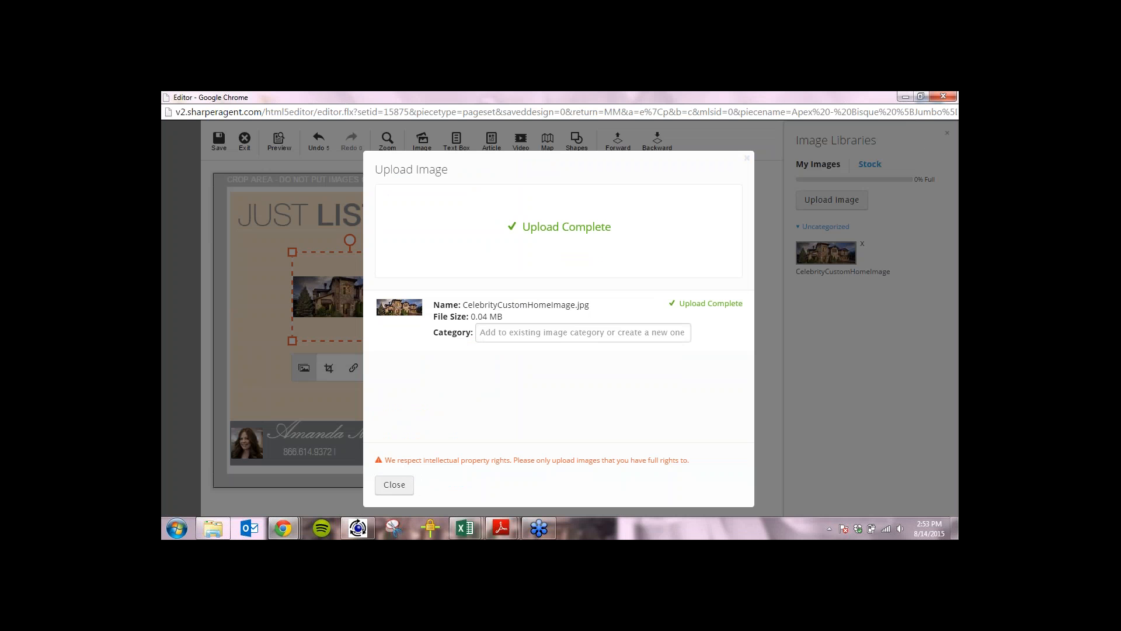
pyautogui.click(395, 485)
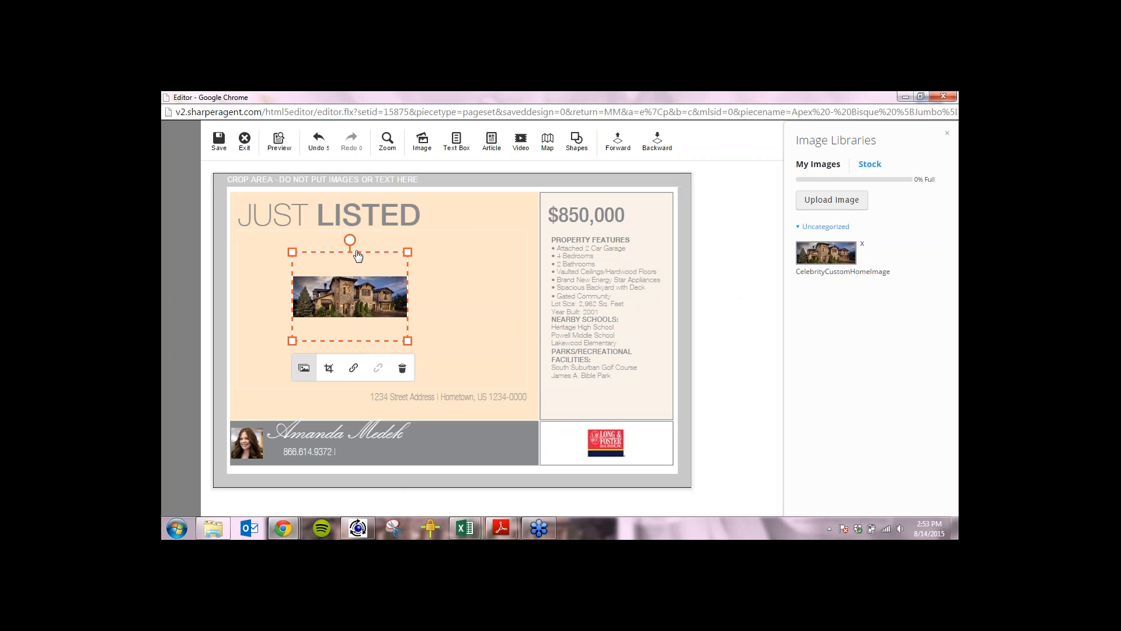
# Move the house photo up-left, enlarge it, then nudge it right and up under the headline.
pyautogui.moveTo(344, 253); pyautogui.dragTo(291, 237)
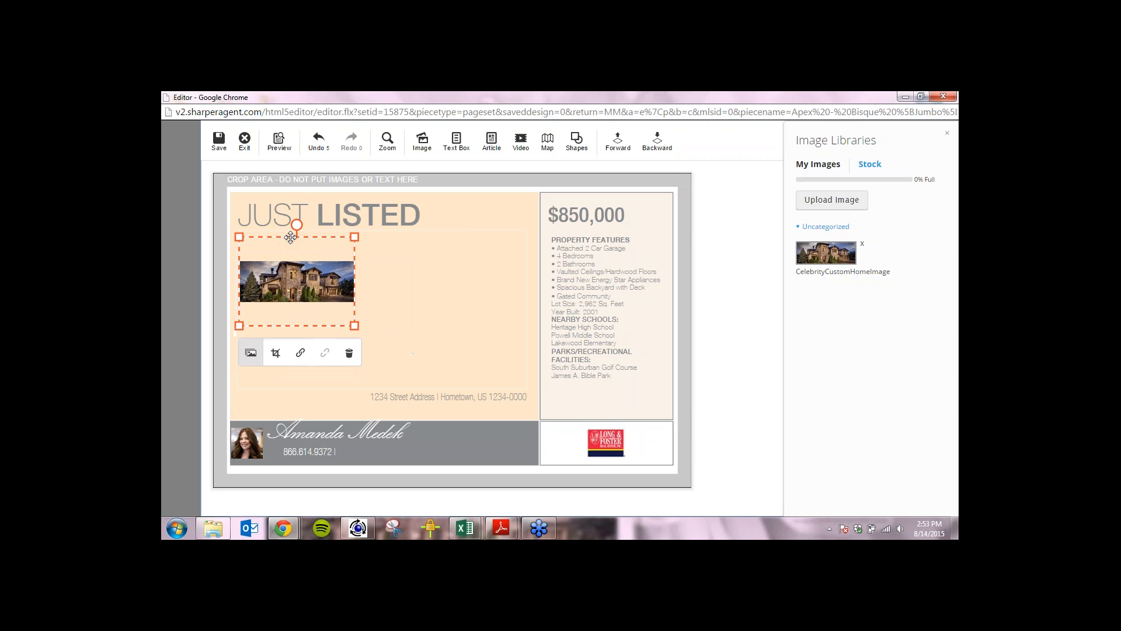
pyautogui.moveTo(354, 326); pyautogui.dragTo(469, 412)
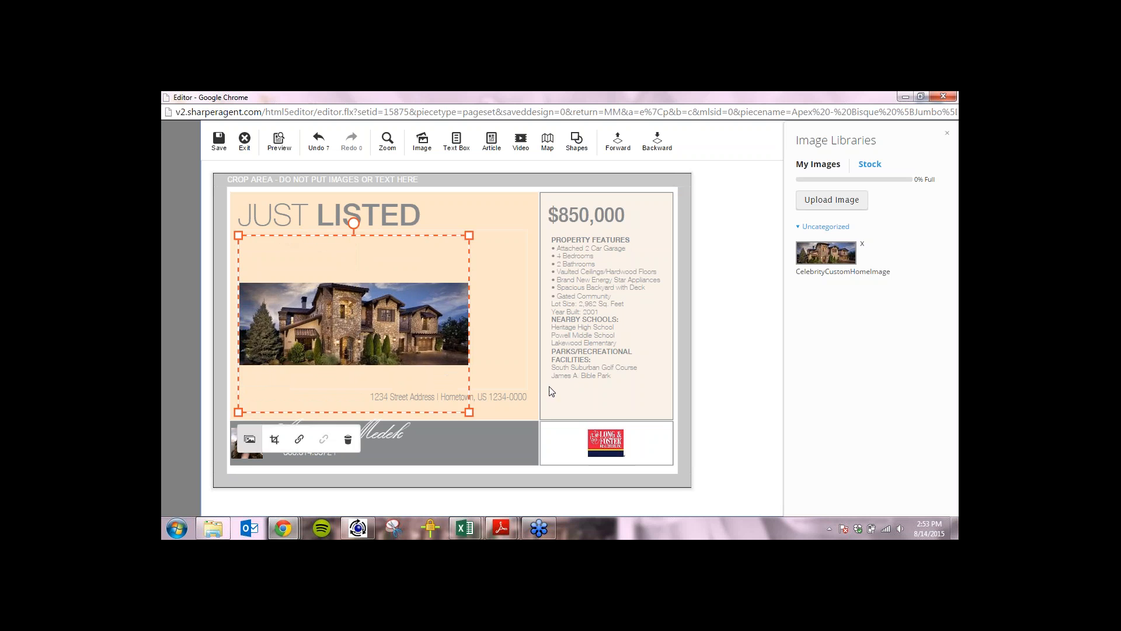
pyautogui.moveTo(550, 386); pyautogui.dragTo(586, 437)
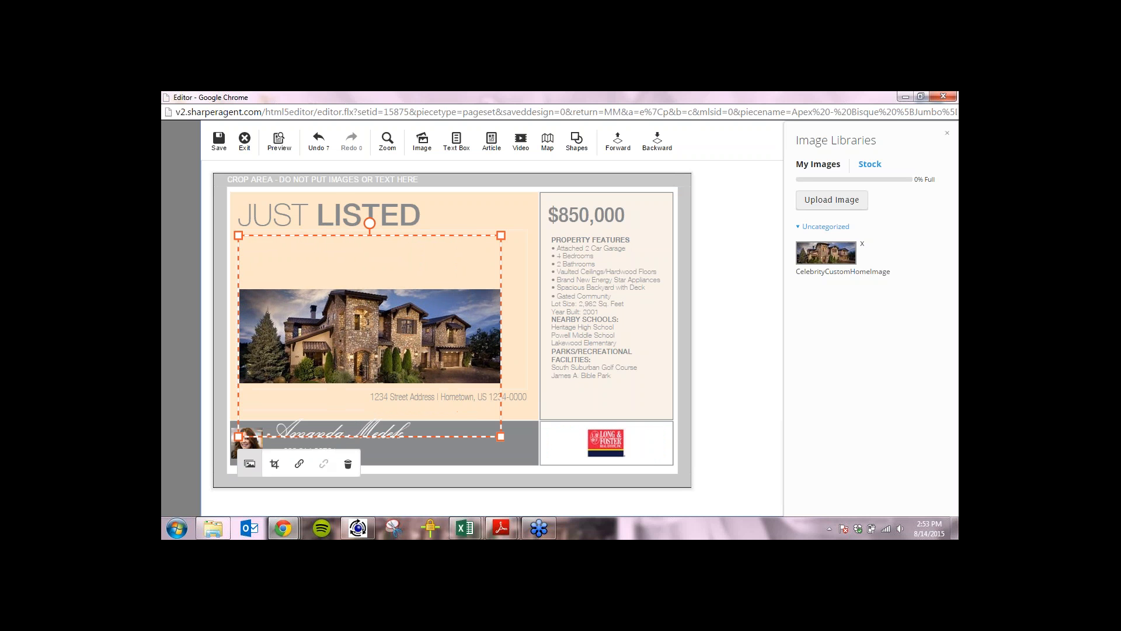
pyautogui.moveTo(372, 227)
pyautogui.mouseDown()
pyautogui.moveTo(409, 237)
pyautogui.moveTo(352, 237)
pyautogui.moveTo(397, 232)
pyautogui.moveTo(445, 262)
pyautogui.moveTo(379, 230)
pyautogui.mouseUp()
pyautogui.moveTo(502, 256); pyautogui.dragTo(517, 245)
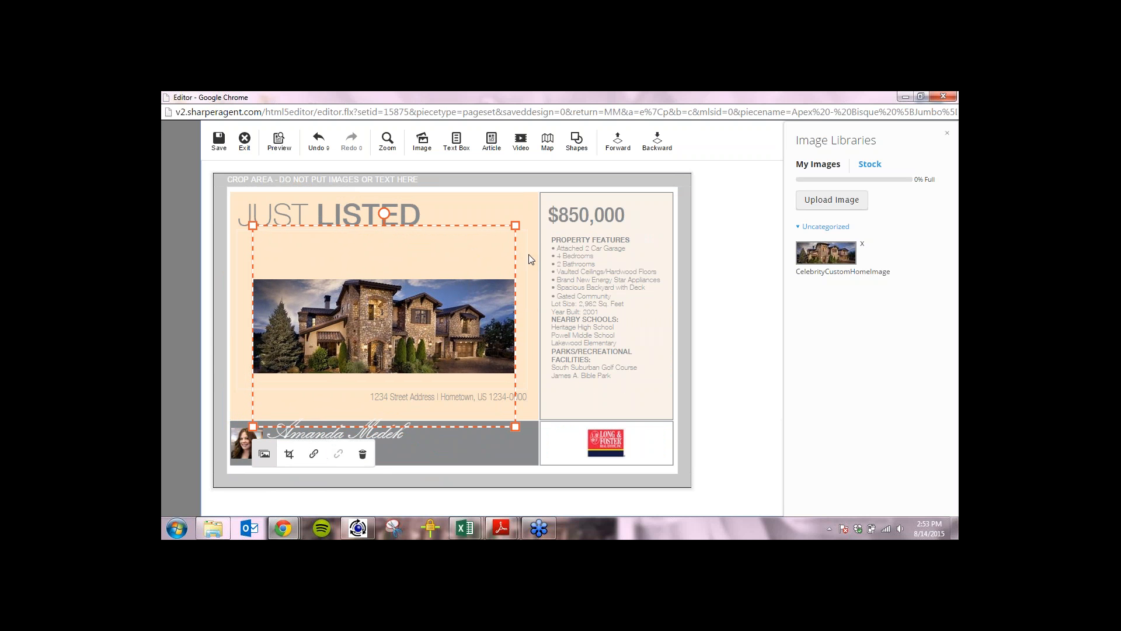
# Set the JUST LISTED headline font to Arial Black at 18pt.
pyautogui.doubleClick(316, 215)
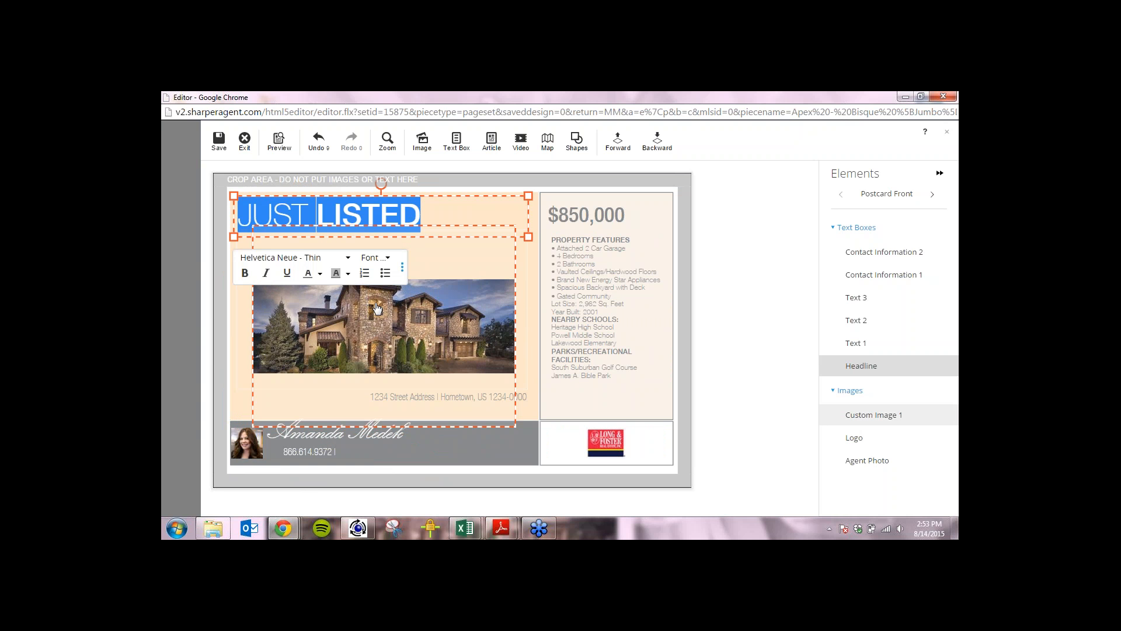
pyautogui.click(348, 258)
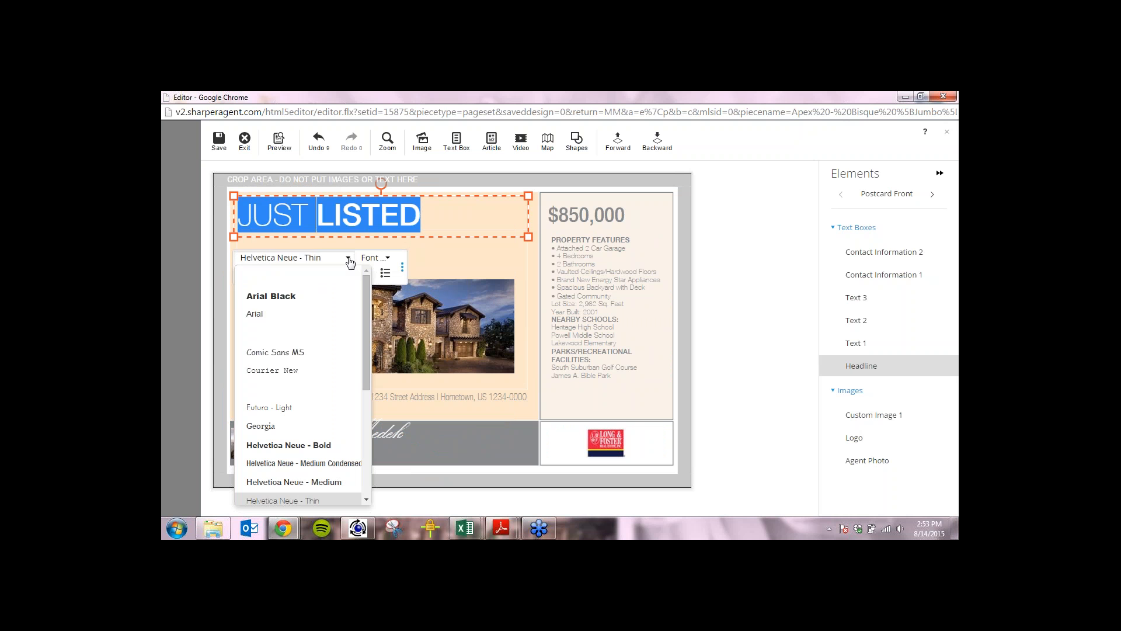
pyautogui.click(318, 294)
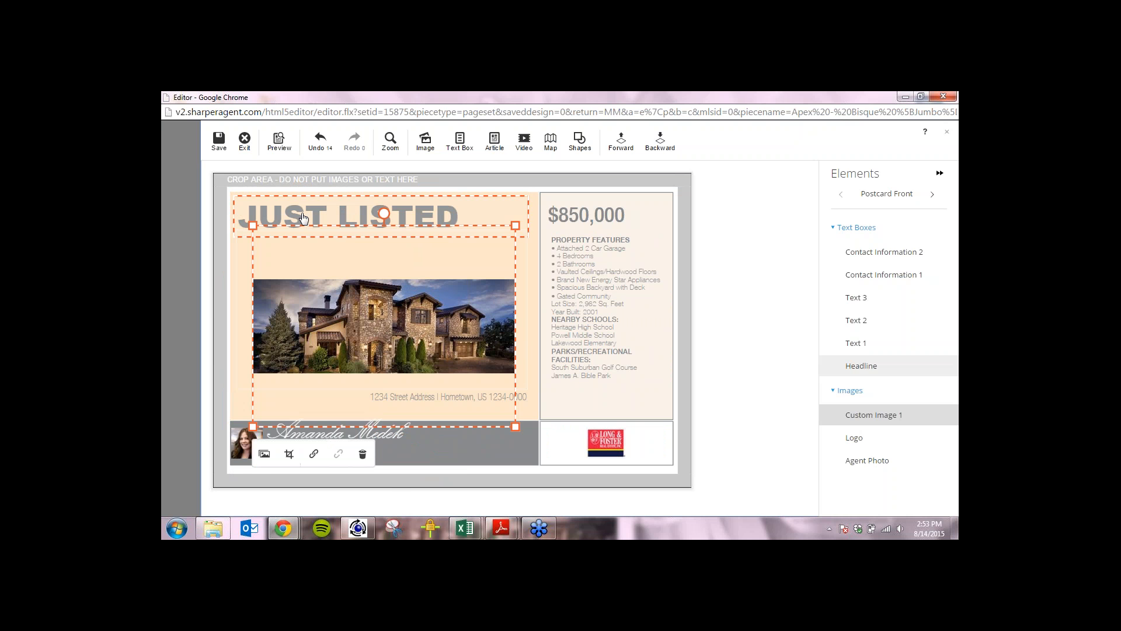
pyautogui.doubleClick(424, 219)
pyautogui.click(374, 258)
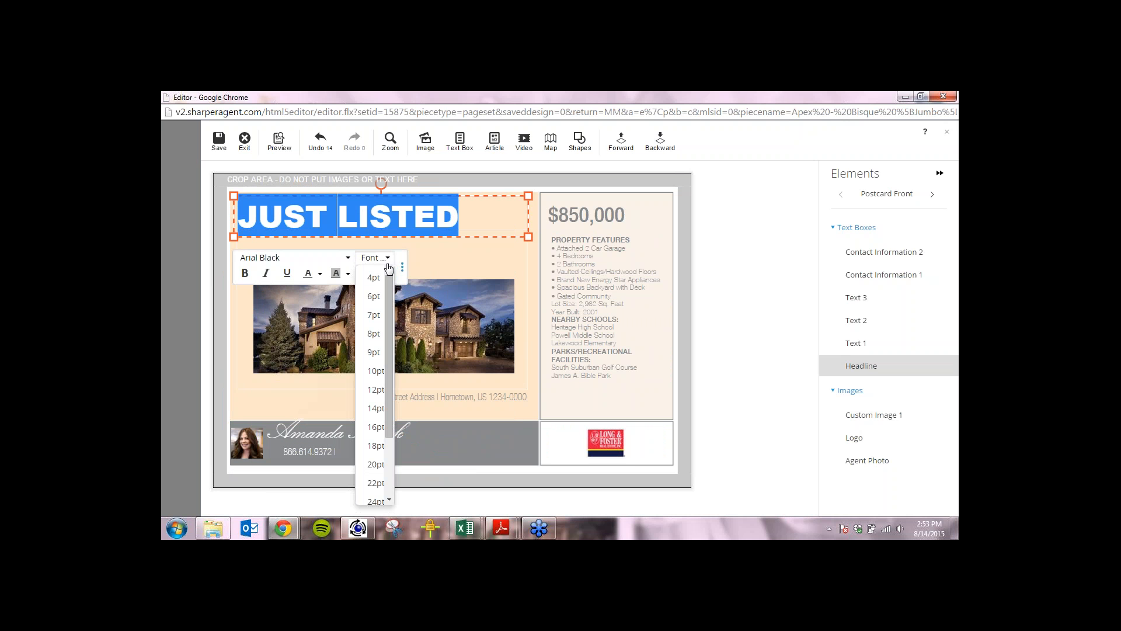
pyautogui.click(377, 445)
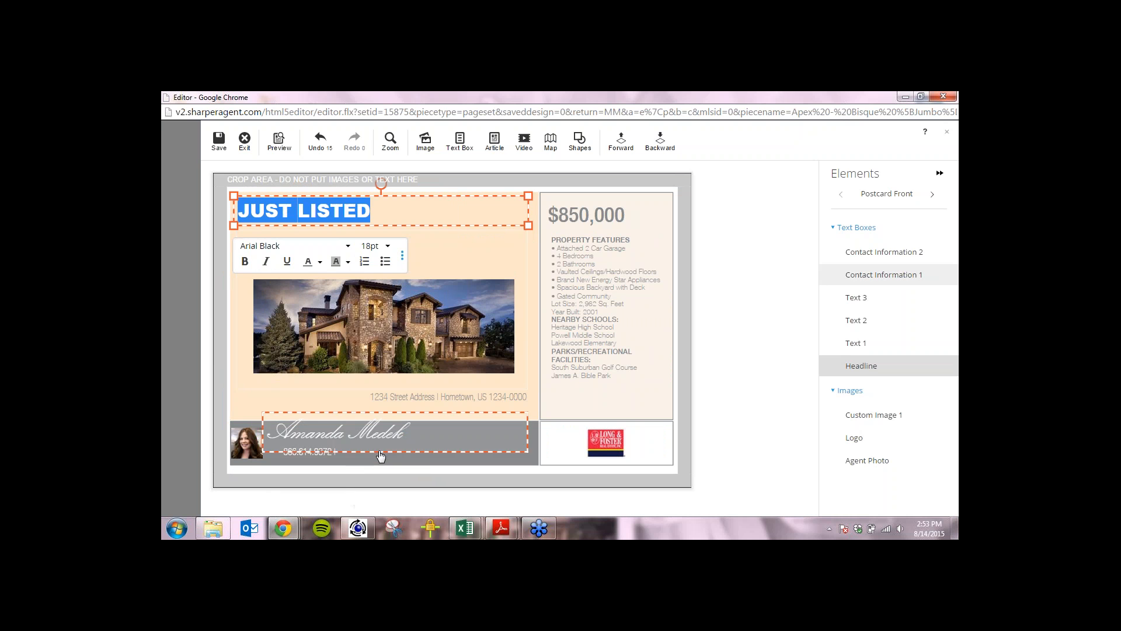
# Make the headline bold, italic and underlined, with red text on an orange background.
pyautogui.click(244, 261)
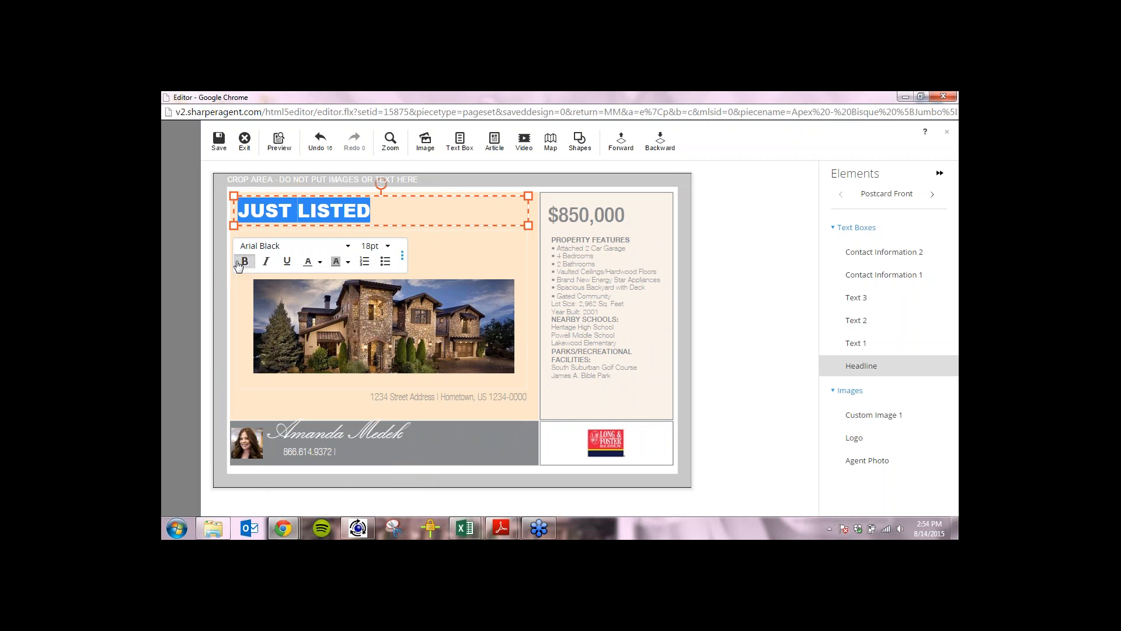
pyautogui.click(268, 262)
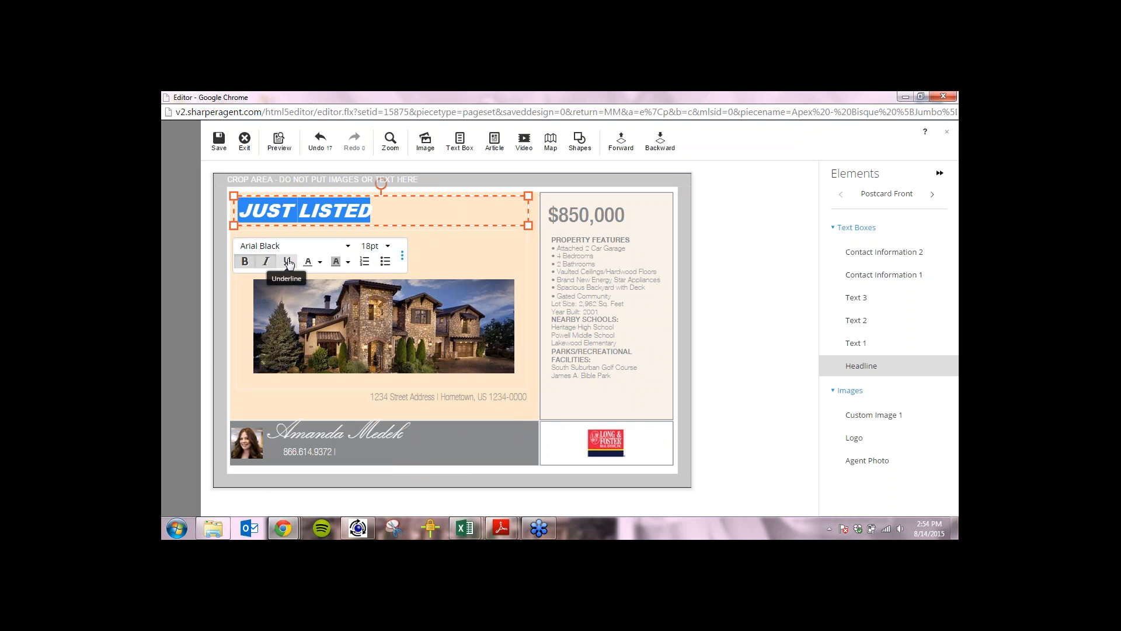
pyautogui.click(287, 261)
pyautogui.click(320, 263)
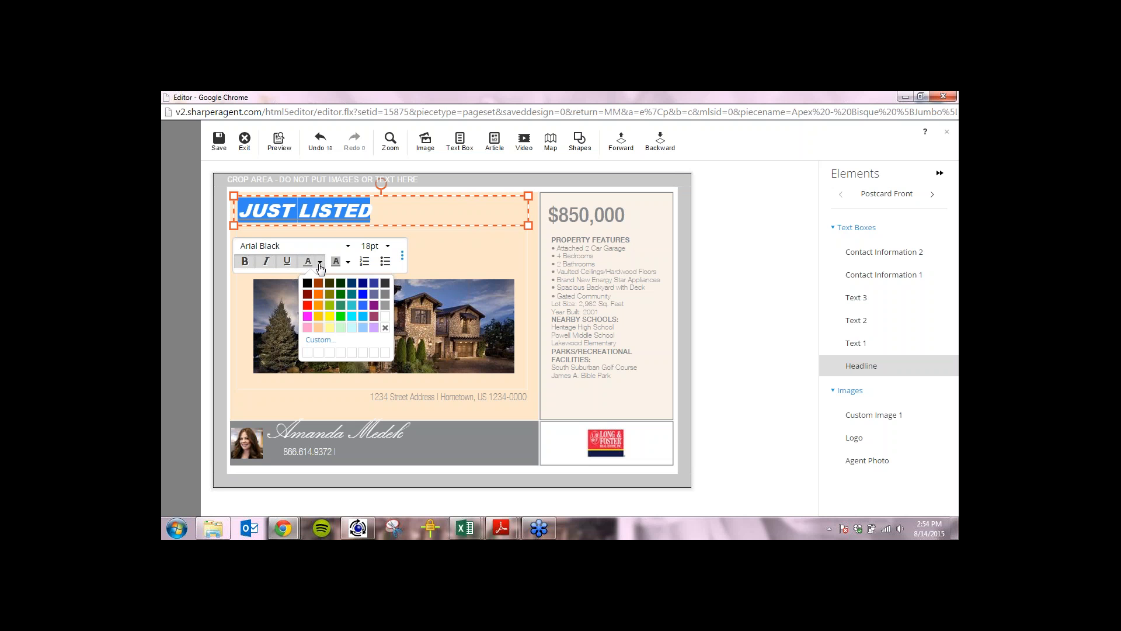
pyautogui.click(307, 304)
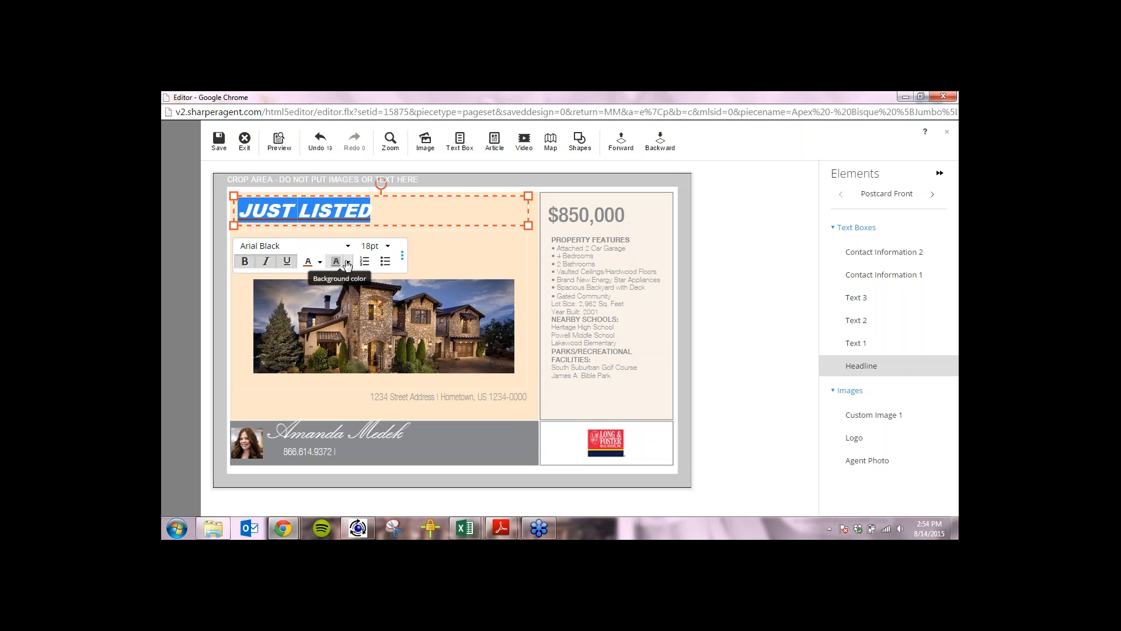
pyautogui.click(347, 263)
pyautogui.click(347, 305)
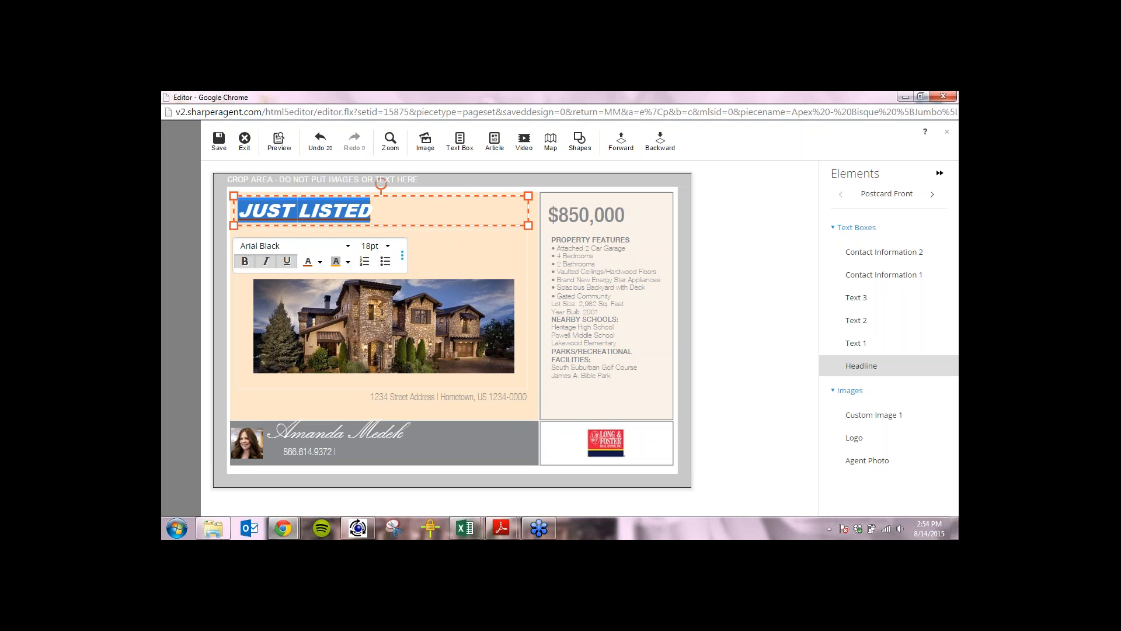
# Delete the JUST LISTED headline text box using the toolbar's more-options trash button.
pyautogui.click(402, 260)
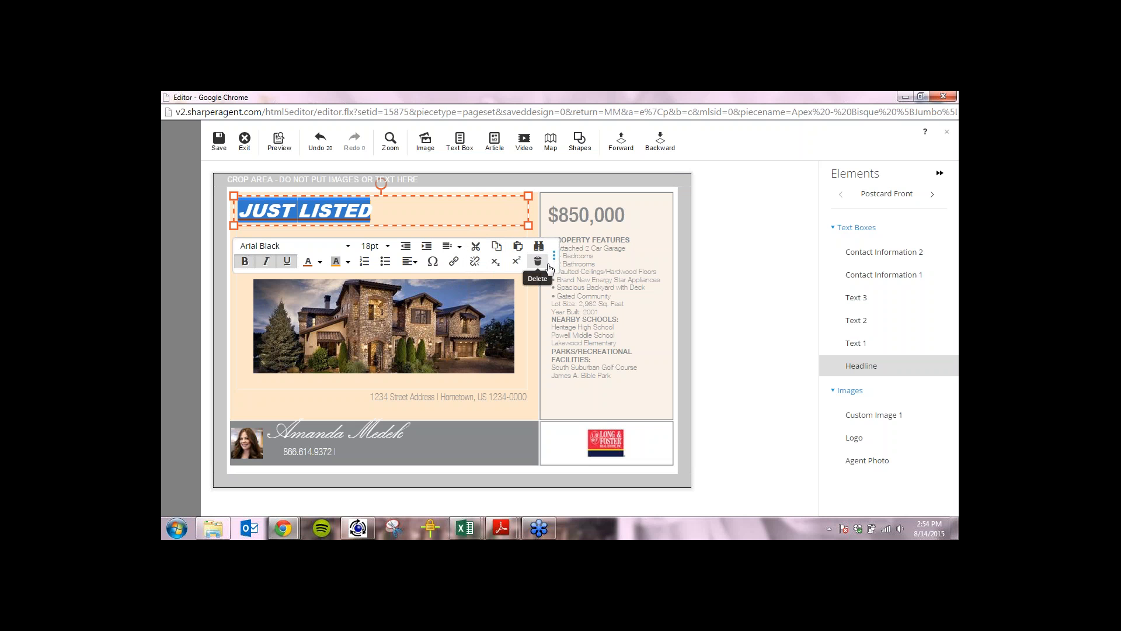
pyautogui.click(538, 261)
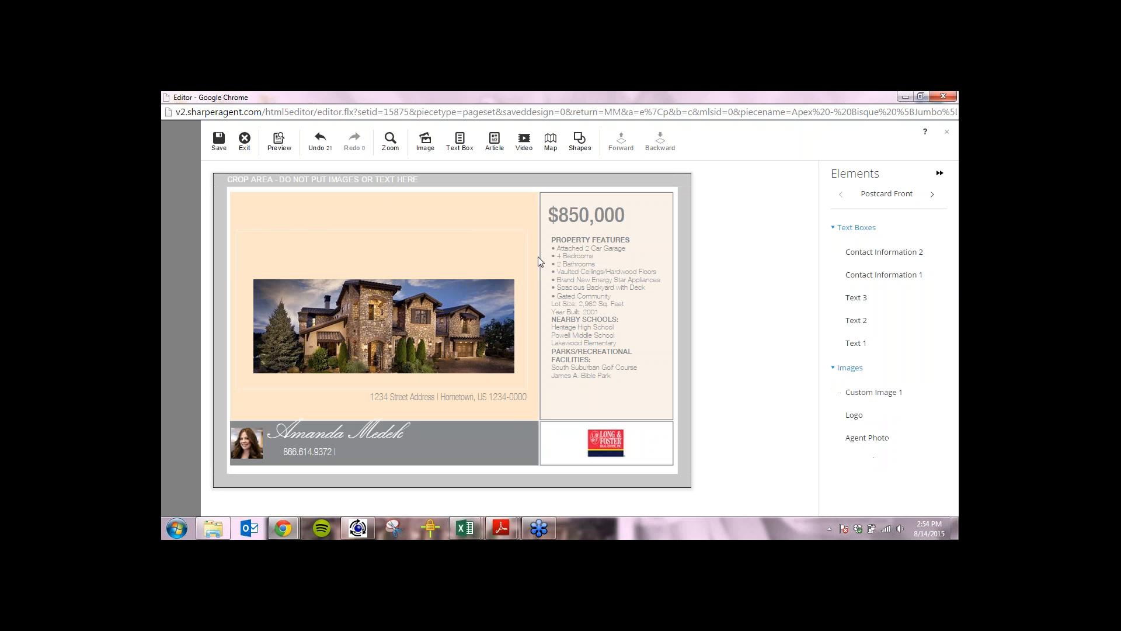
# Select the house photo and the agent name text, and open the shapes list.
pyautogui.click(424, 321)
pyautogui.click(302, 446)
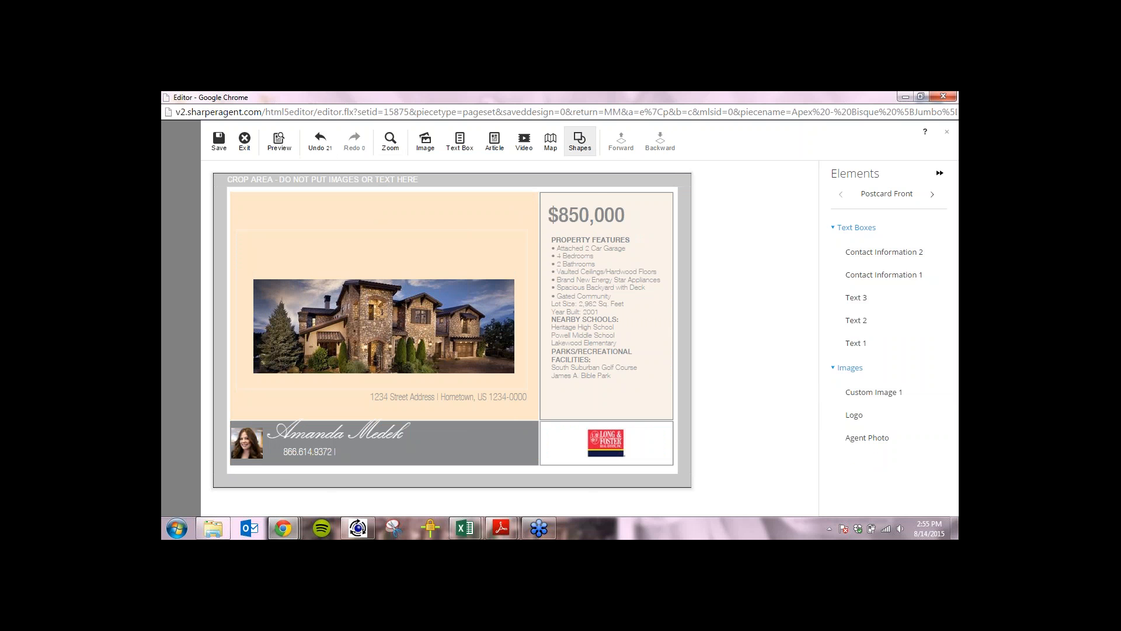
pyautogui.click(582, 148)
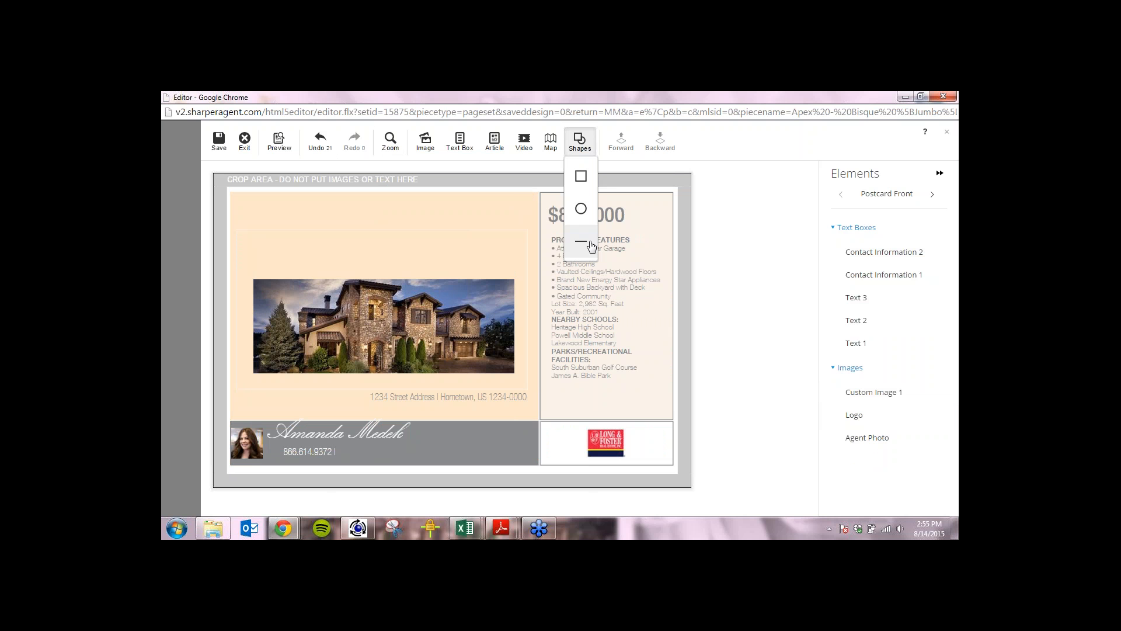
# Move the house photo up-left and enlarge it until it reaches the price panel.
pyautogui.click(405, 336)
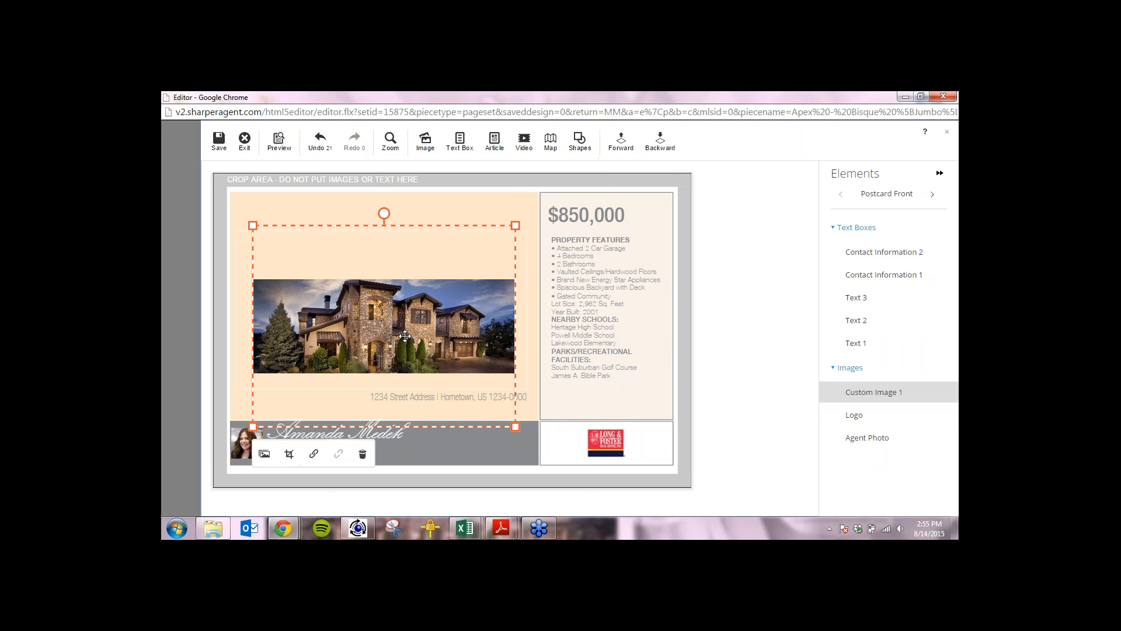
pyautogui.moveTo(405, 336); pyautogui.dragTo(377, 249)
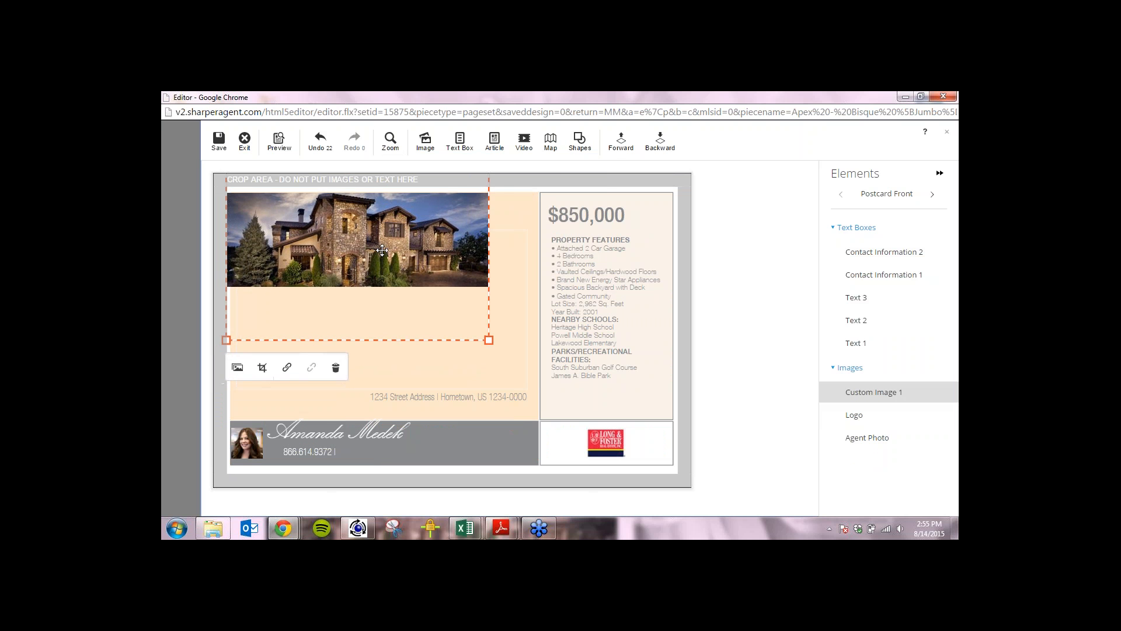
pyautogui.moveTo(488, 339); pyautogui.dragTo(530, 396)
pyautogui.click(580, 141)
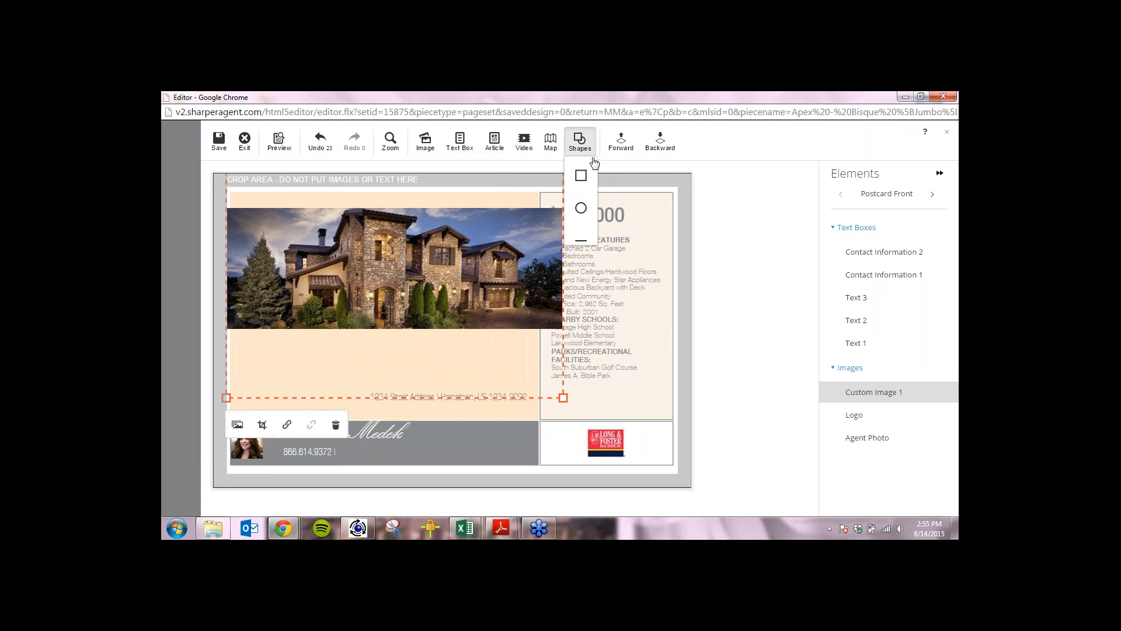
pyautogui.click(582, 175)
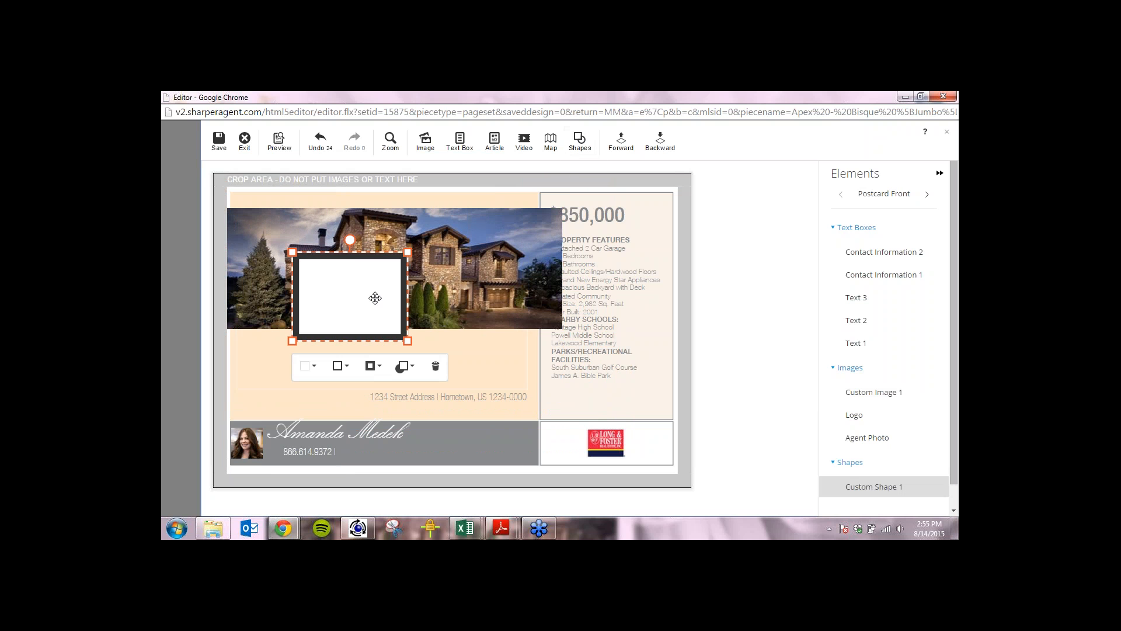
pyautogui.moveTo(375, 298); pyautogui.dragTo(533, 310)
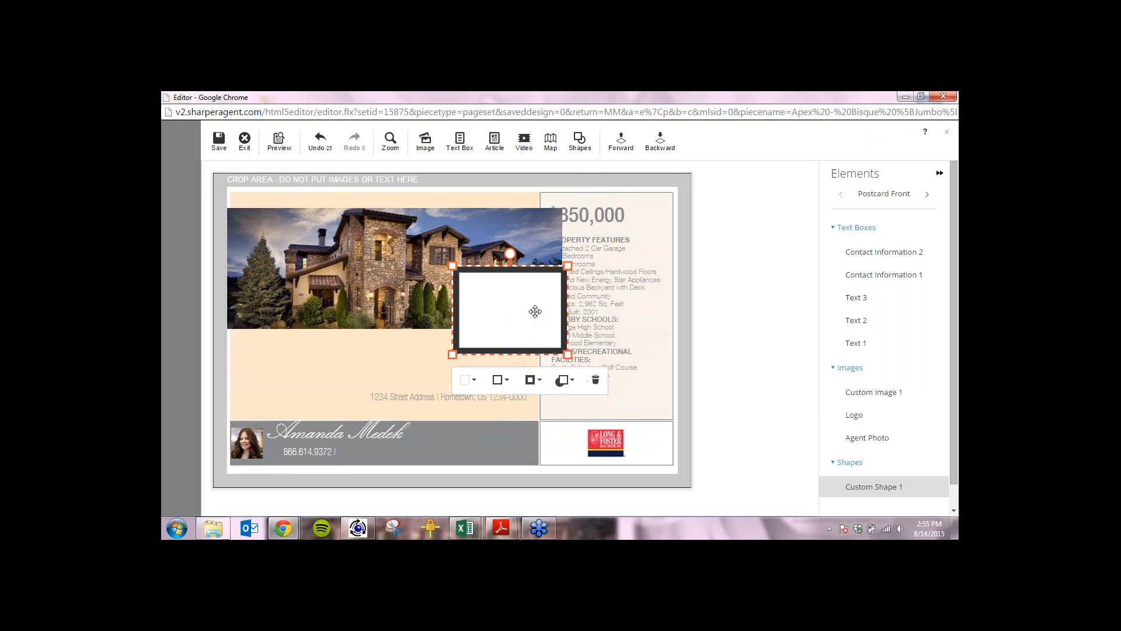
pyautogui.moveTo(568, 354); pyautogui.dragTo(558, 327)
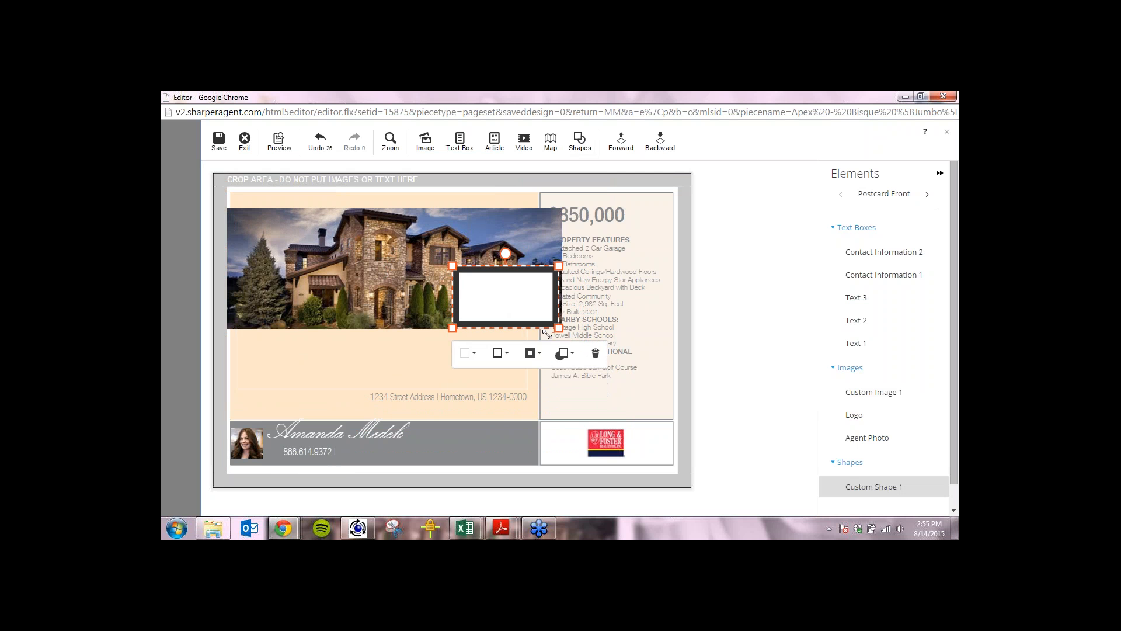
pyautogui.click(476, 353)
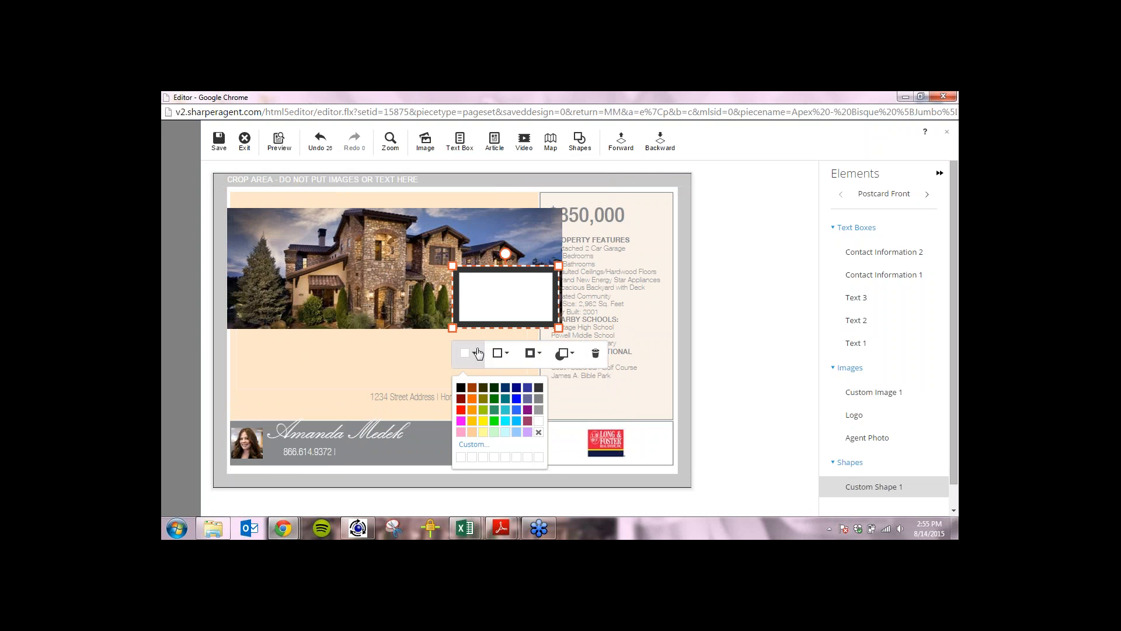
pyautogui.click(460, 409)
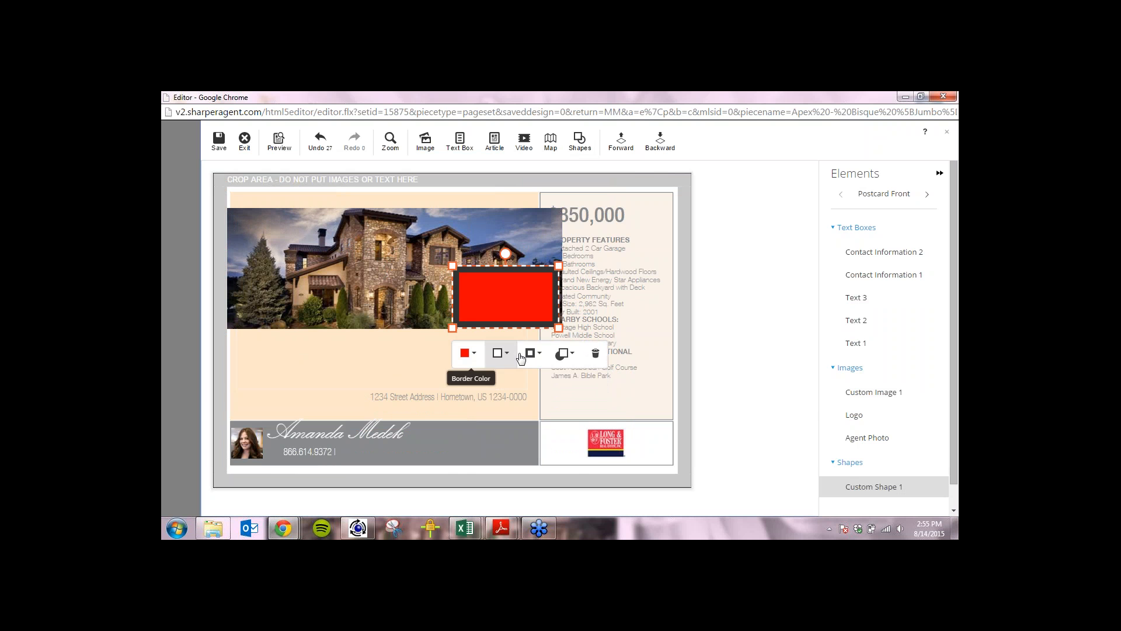
pyautogui.click(498, 353)
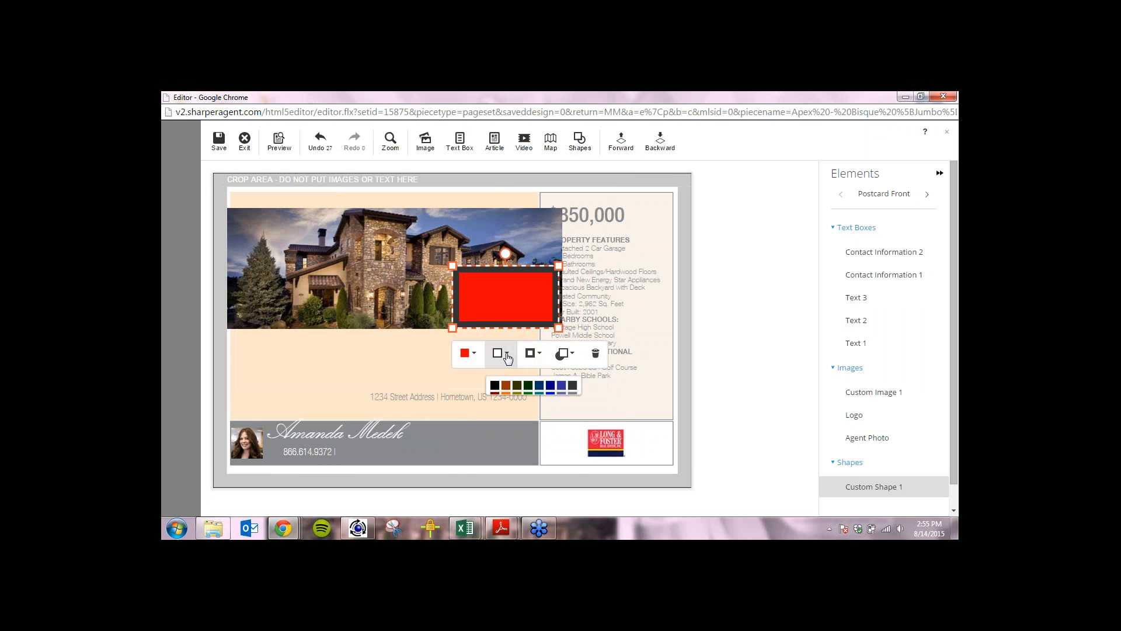
pyautogui.click(495, 387)
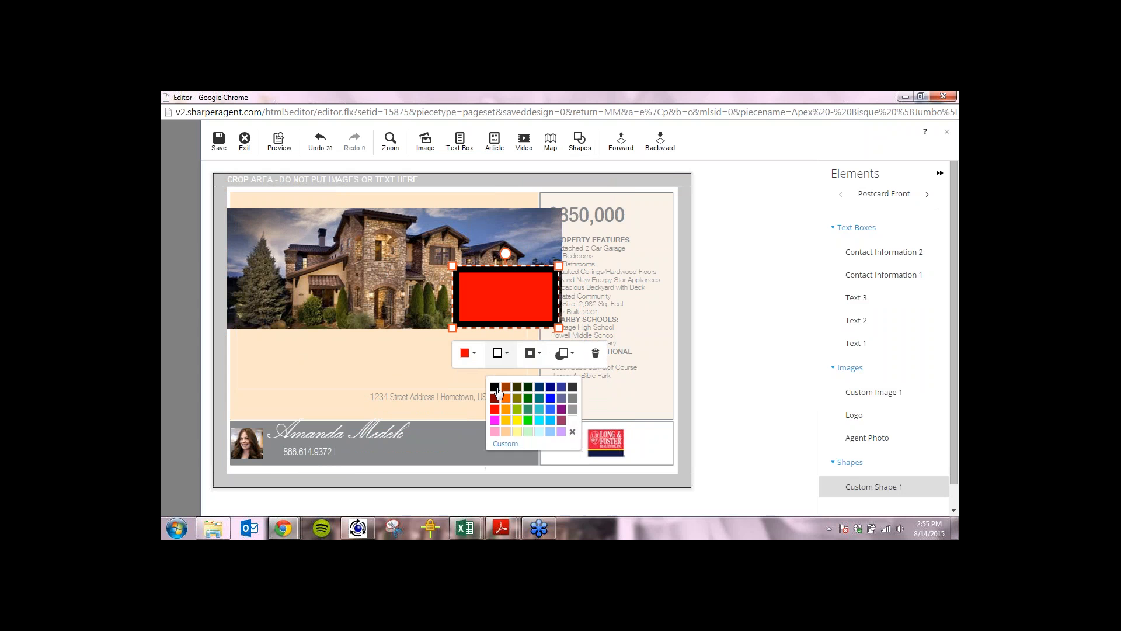
pyautogui.click(546, 359)
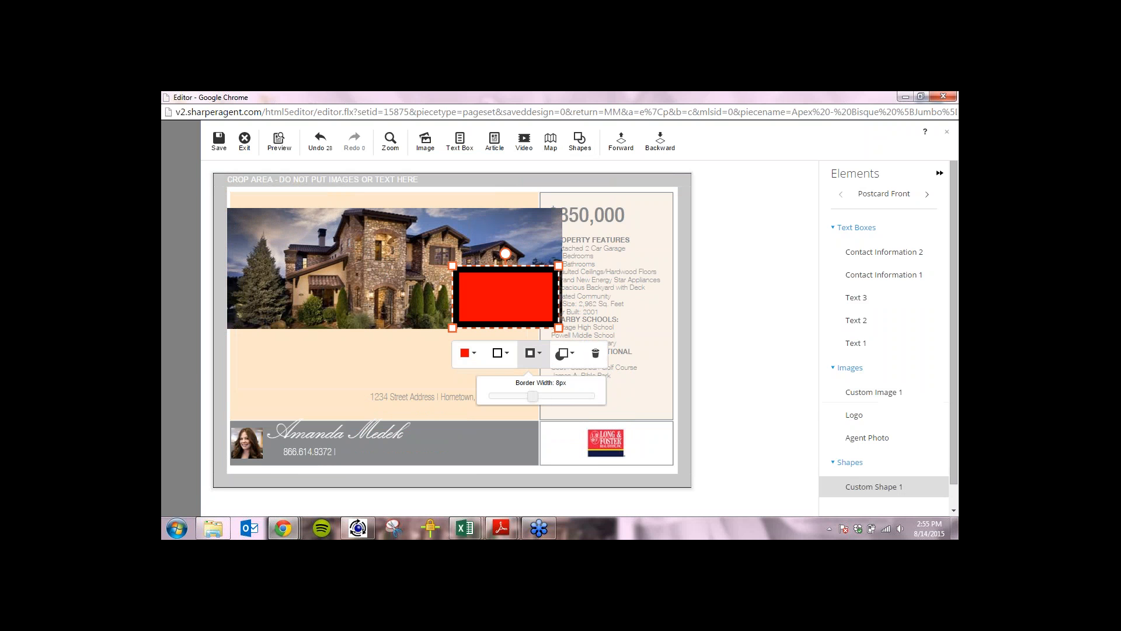
pyautogui.moveTo(532, 396)
pyautogui.mouseDown()
pyautogui.moveTo(515, 400)
pyautogui.moveTo(569, 398)
pyautogui.moveTo(524, 397)
pyautogui.mouseUp()
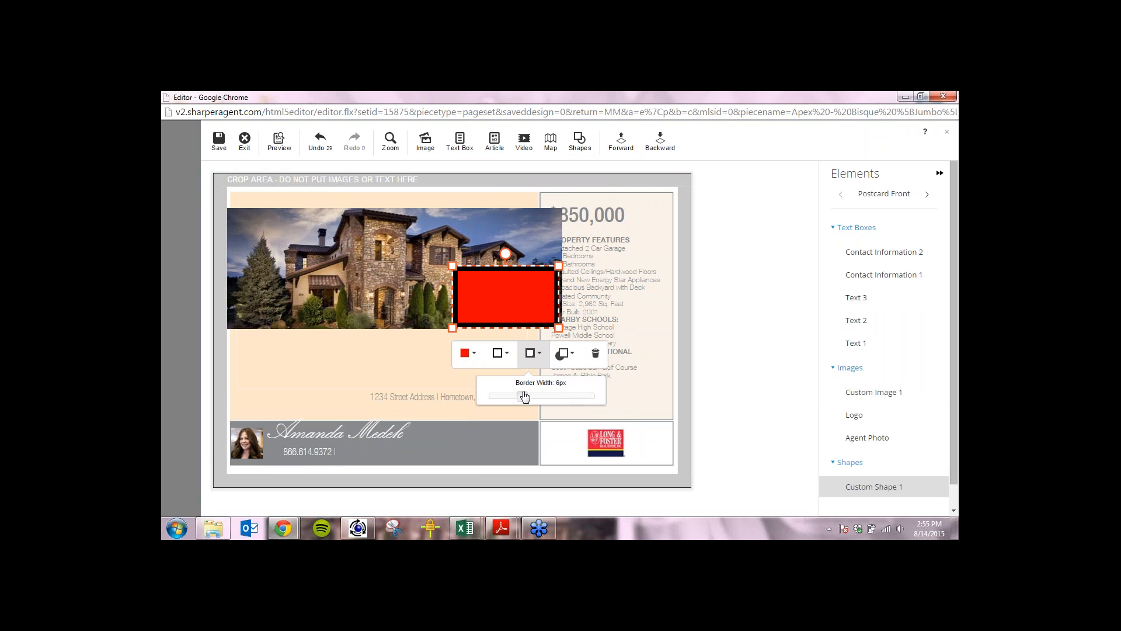
pyautogui.click(570, 354)
pyautogui.moveTo(616, 399); pyautogui.dragTo(574, 406)
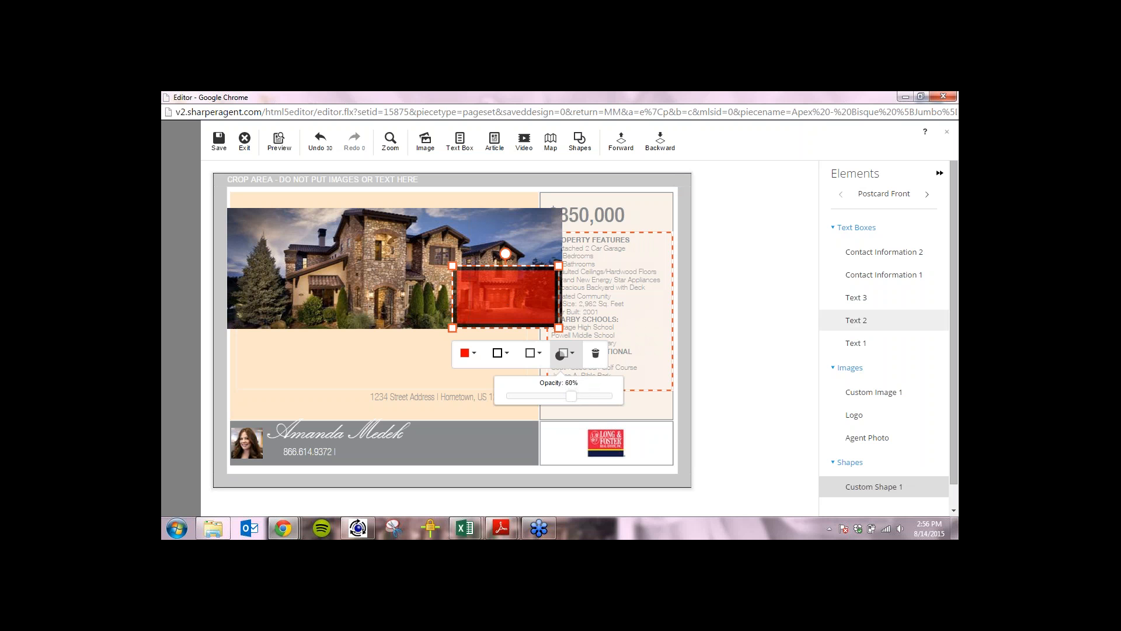
pyautogui.click(597, 354)
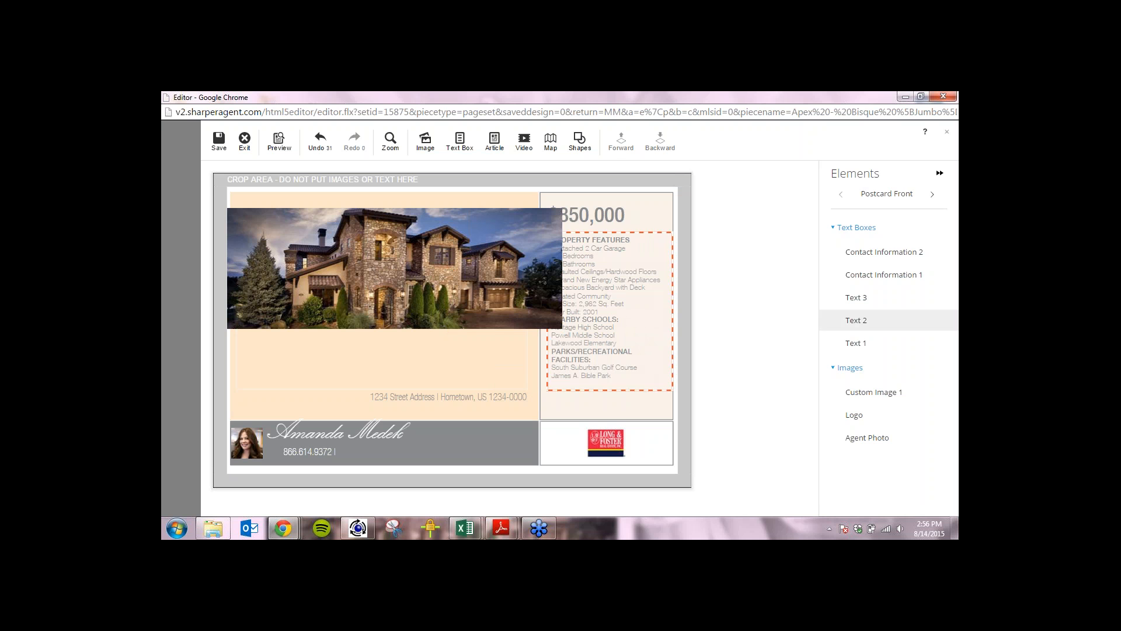
pyautogui.click(554, 142)
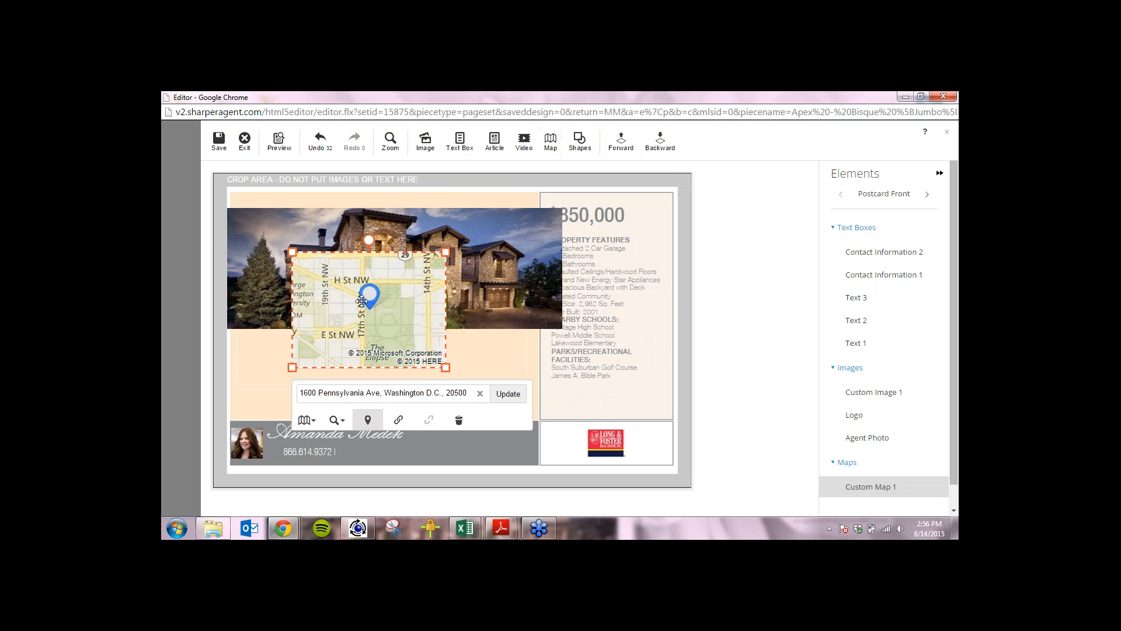
pyautogui.moveTo(292, 252); pyautogui.dragTo(328, 272)
pyautogui.moveTo(372, 316); pyautogui.dragTo(455, 349)
pyautogui.click(430, 454)
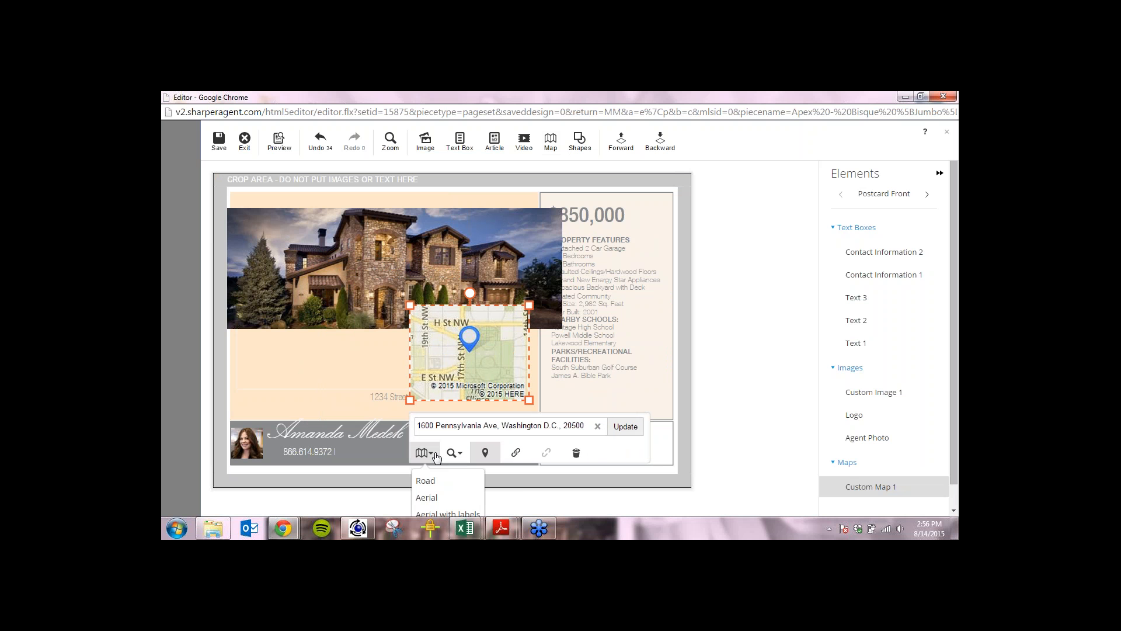
pyautogui.click(432, 498)
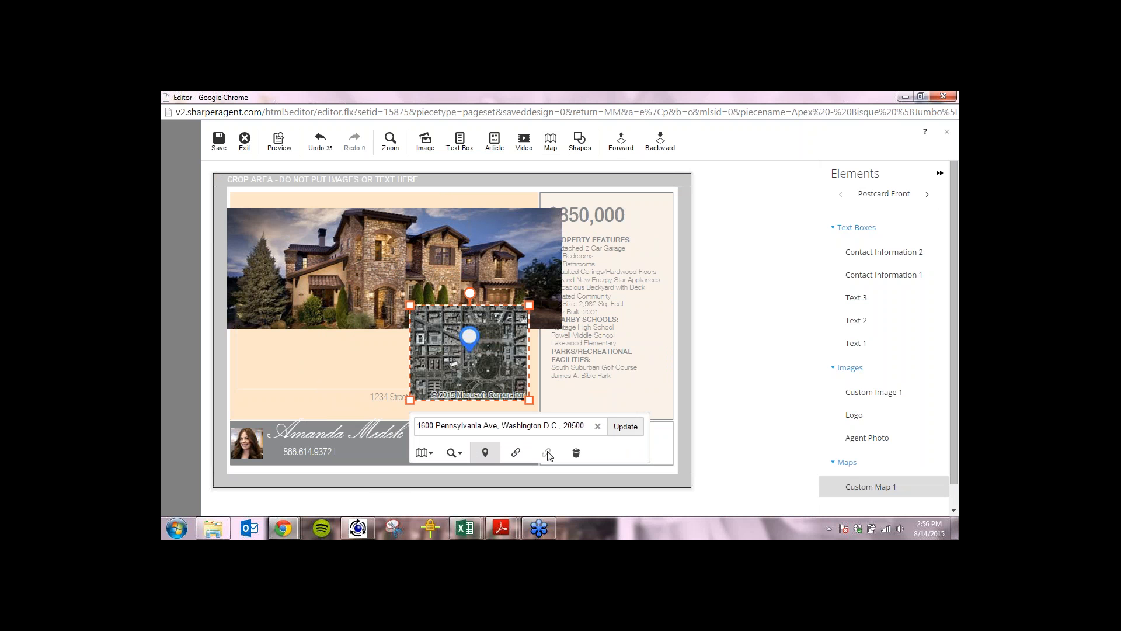
pyautogui.click(576, 452)
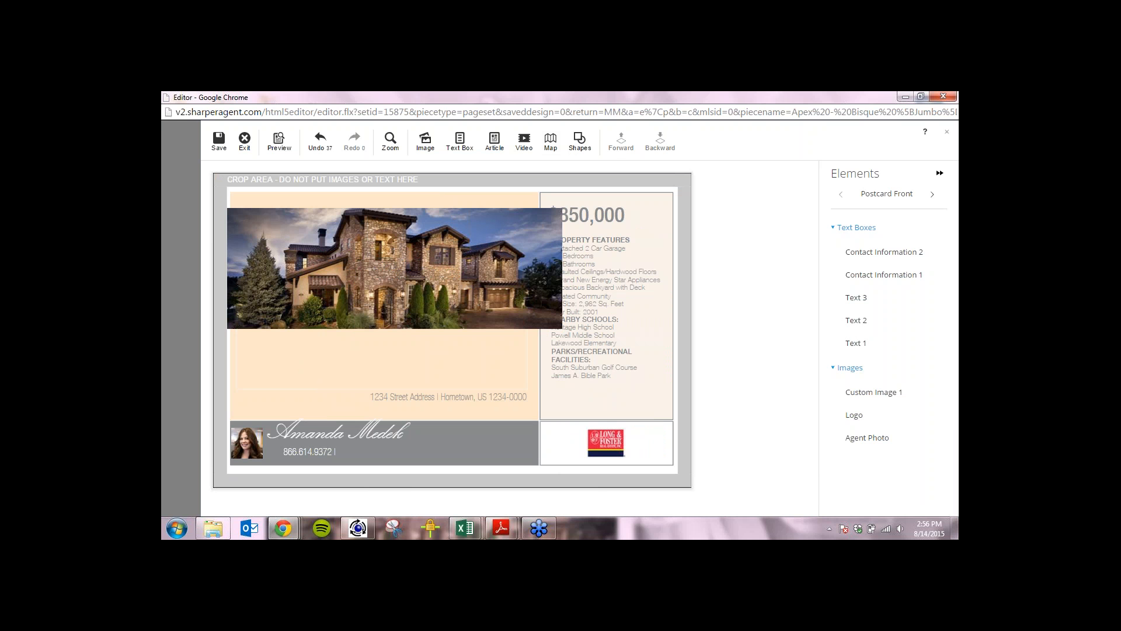
pyautogui.click(524, 140)
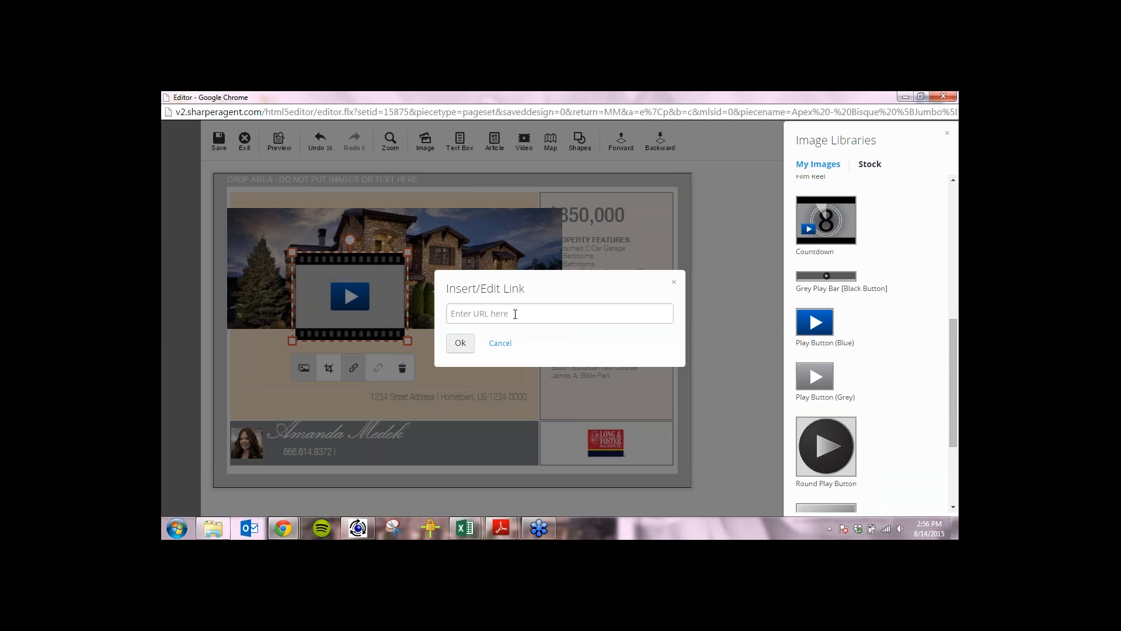
pyautogui.write('youtube.com')
pyautogui.click(462, 343)
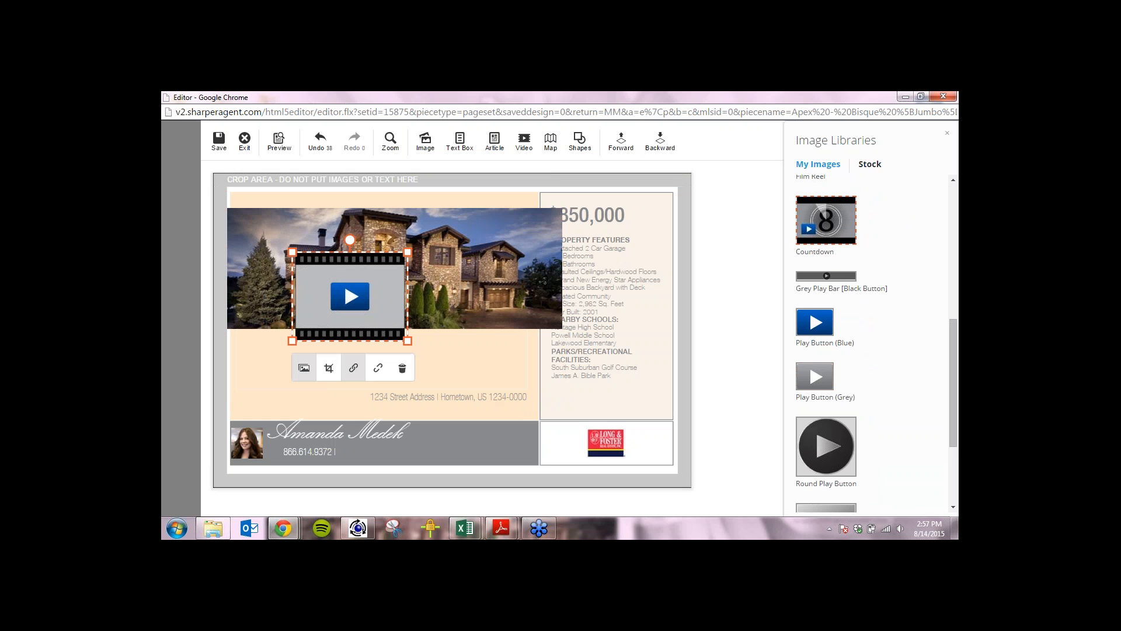
pyautogui.click(827, 276)
pyautogui.click(816, 325)
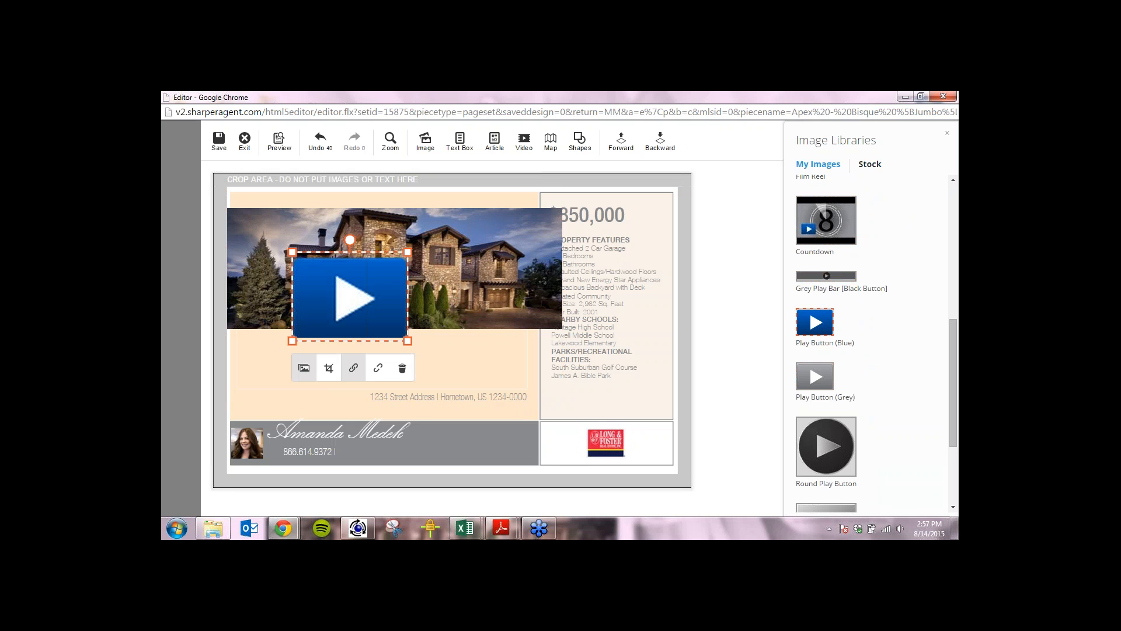
pyautogui.click(817, 377)
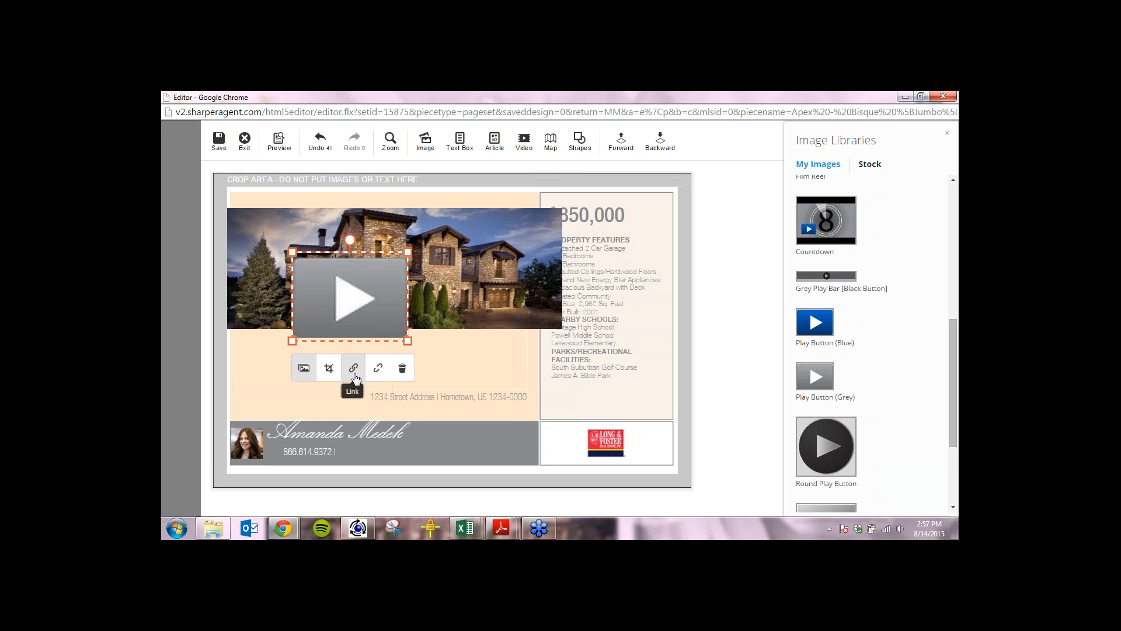
pyautogui.click(402, 369)
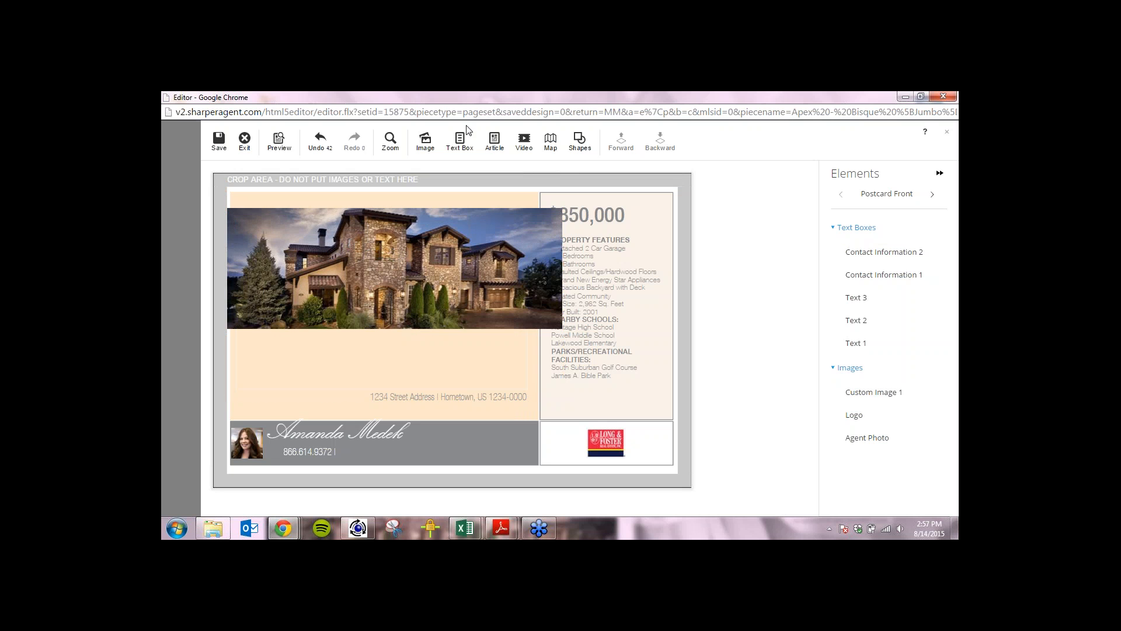
# Add an article text box, widen it, and move it lower below the house photo.
pyautogui.click(494, 140)
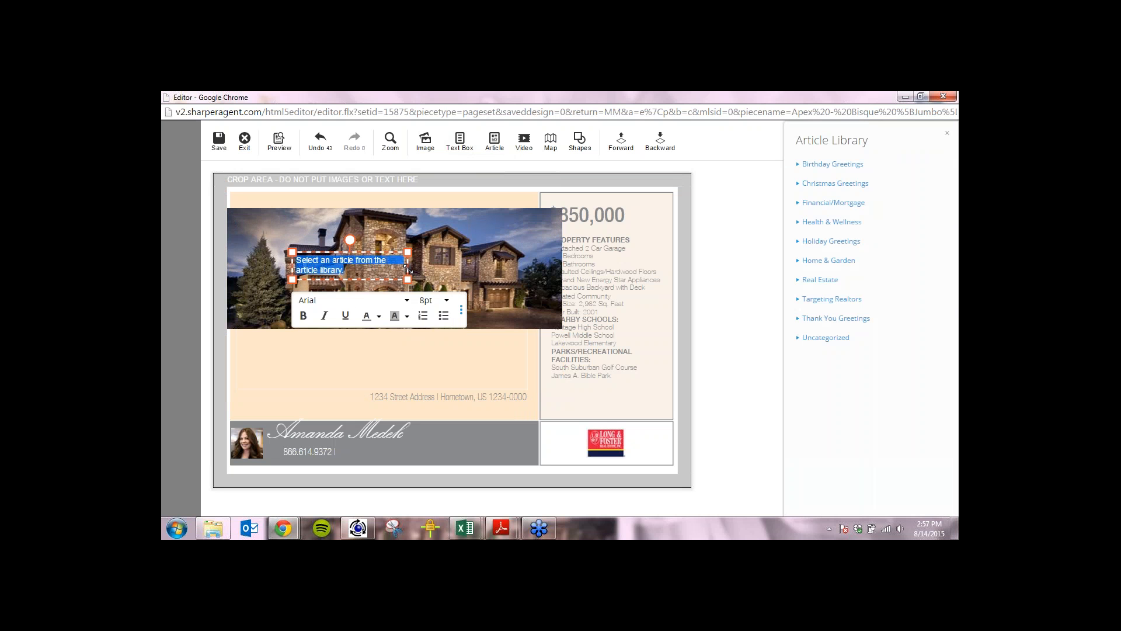
pyautogui.moveTo(409, 269); pyautogui.dragTo(418, 263)
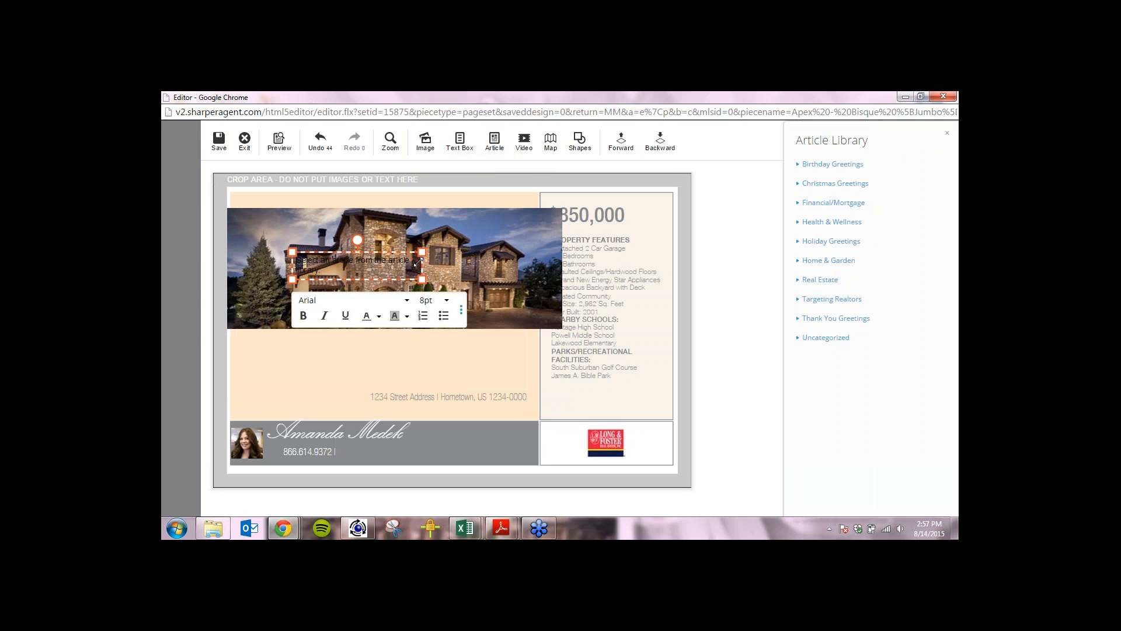
pyautogui.moveTo(388, 274); pyautogui.dragTo(352, 351)
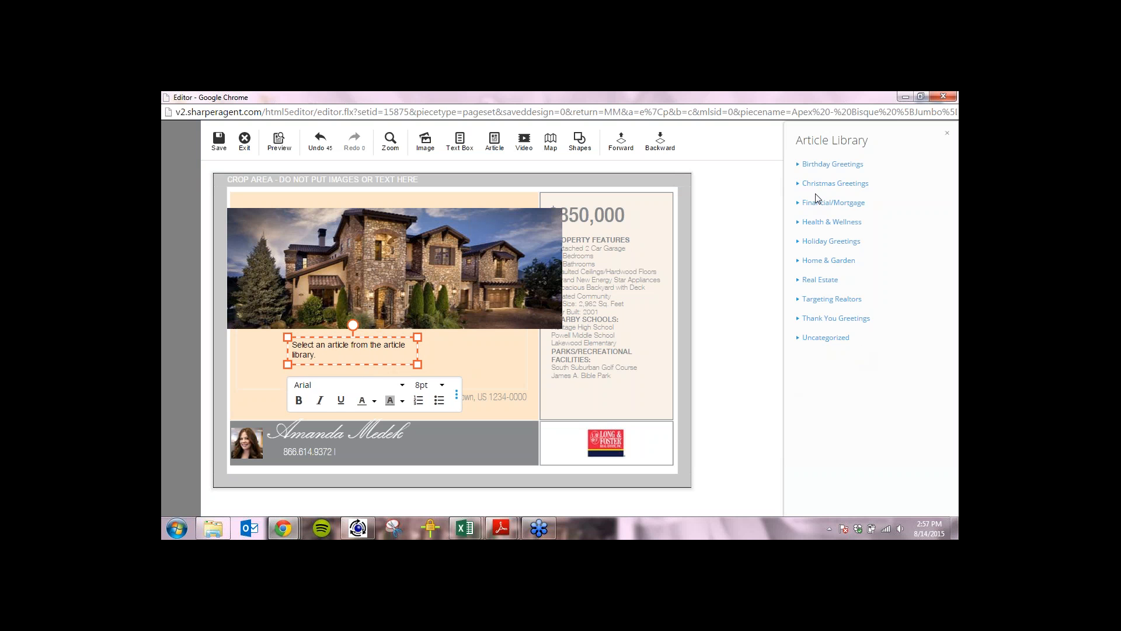
# Insert the Financial/Mortgage Small 'Online Lending: Pros and Cons' article, widen it, then delete it.
pyautogui.click(798, 202)
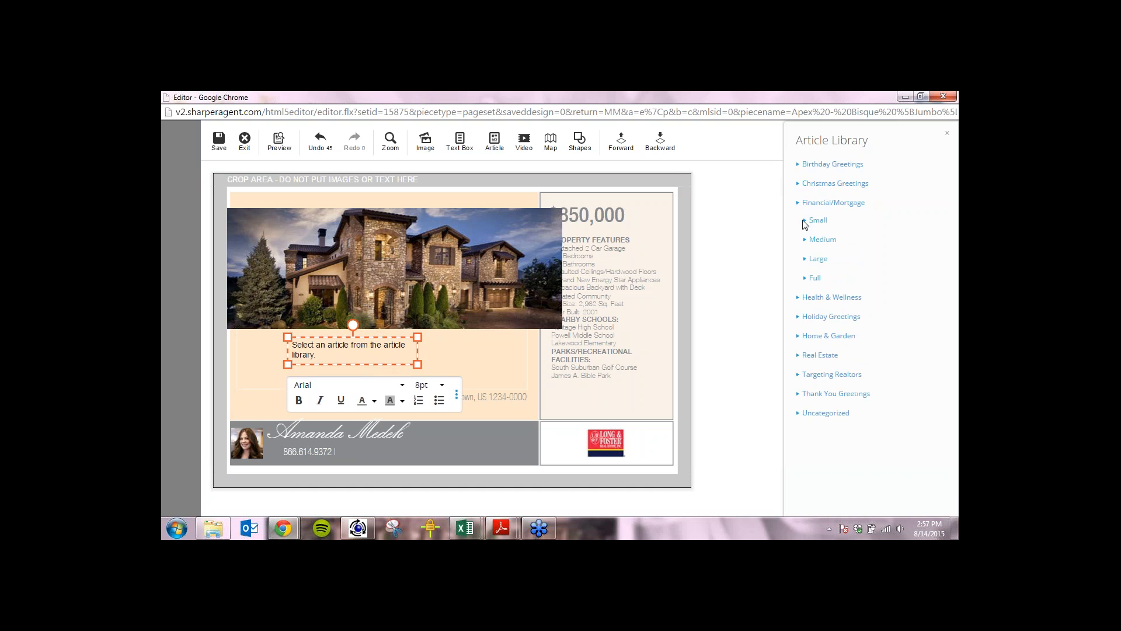
pyautogui.click(817, 221)
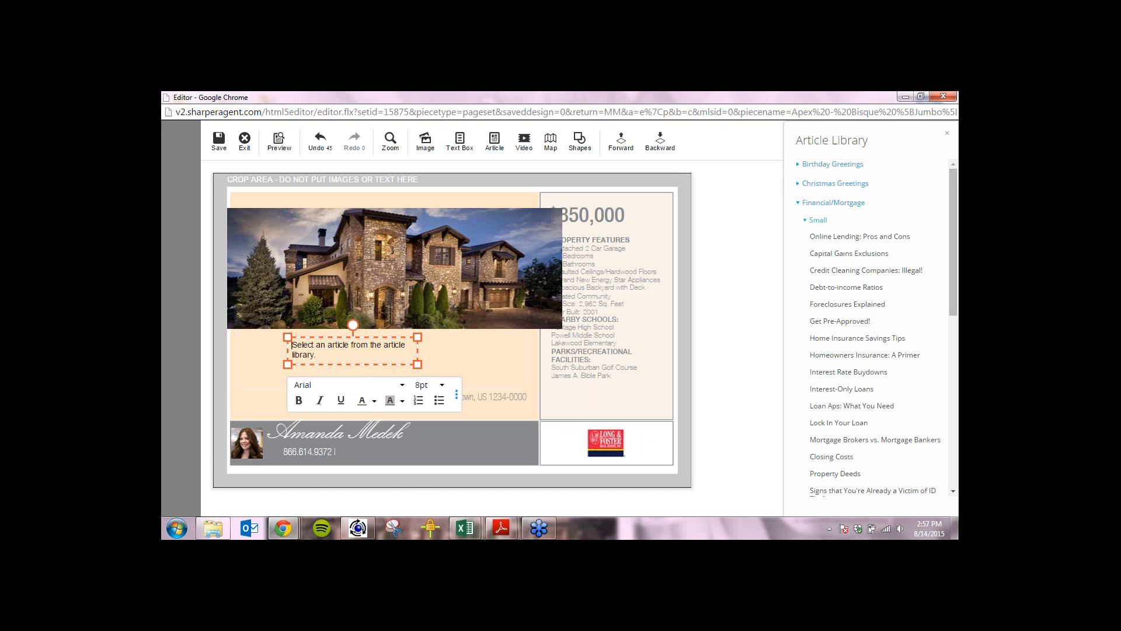
pyautogui.click(827, 237)
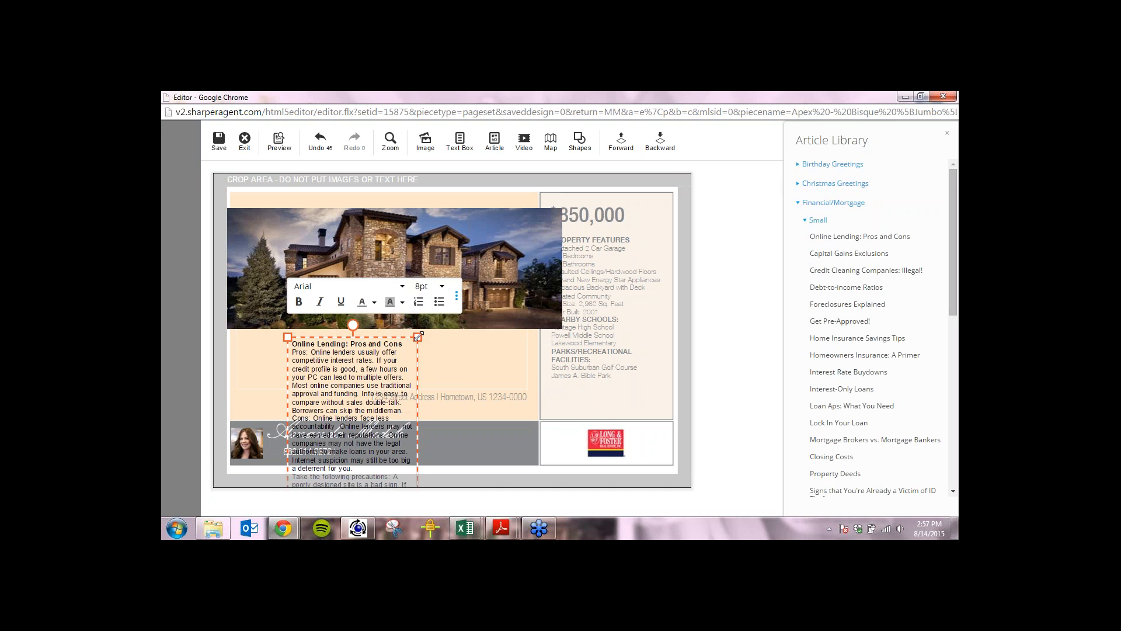
pyautogui.moveTo(417, 337); pyautogui.dragTo(465, 336)
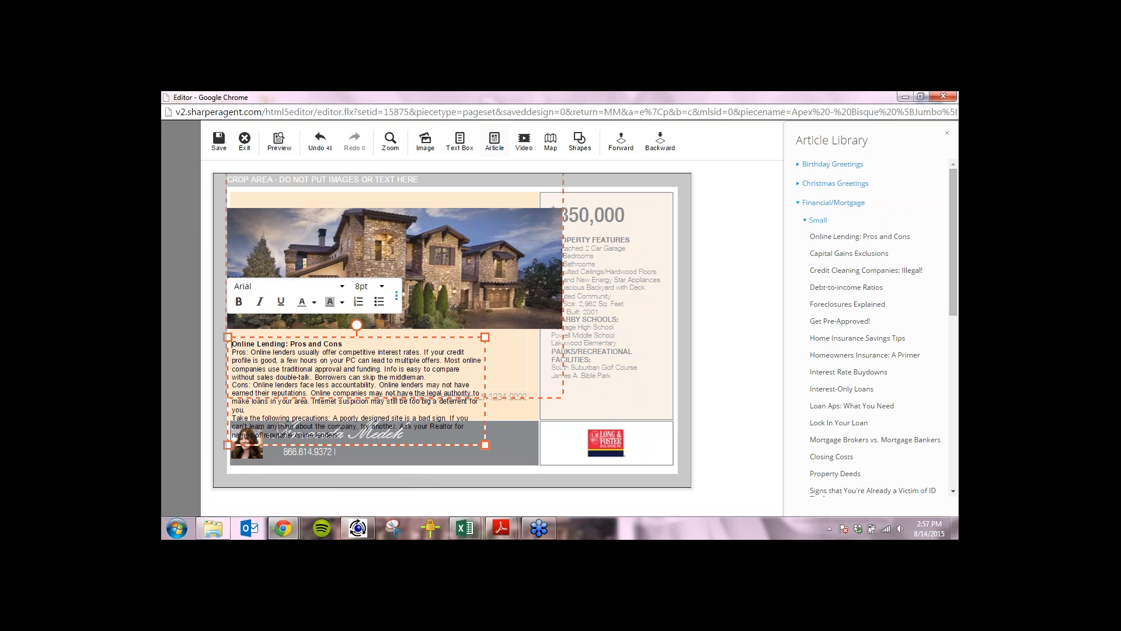
pyautogui.click(396, 296)
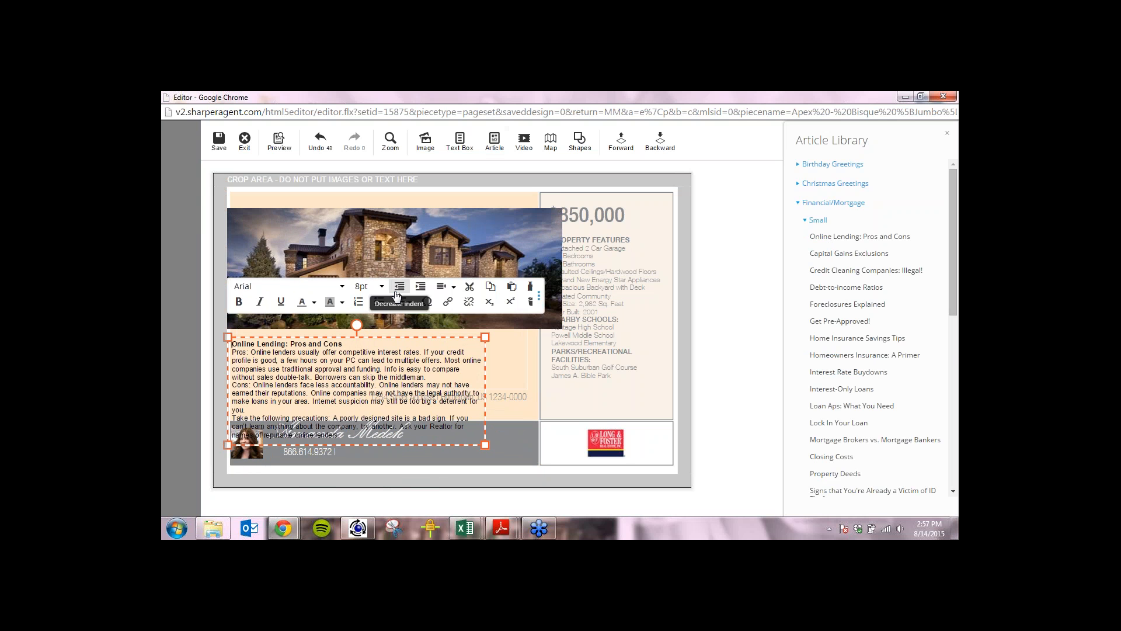
pyautogui.click(530, 302)
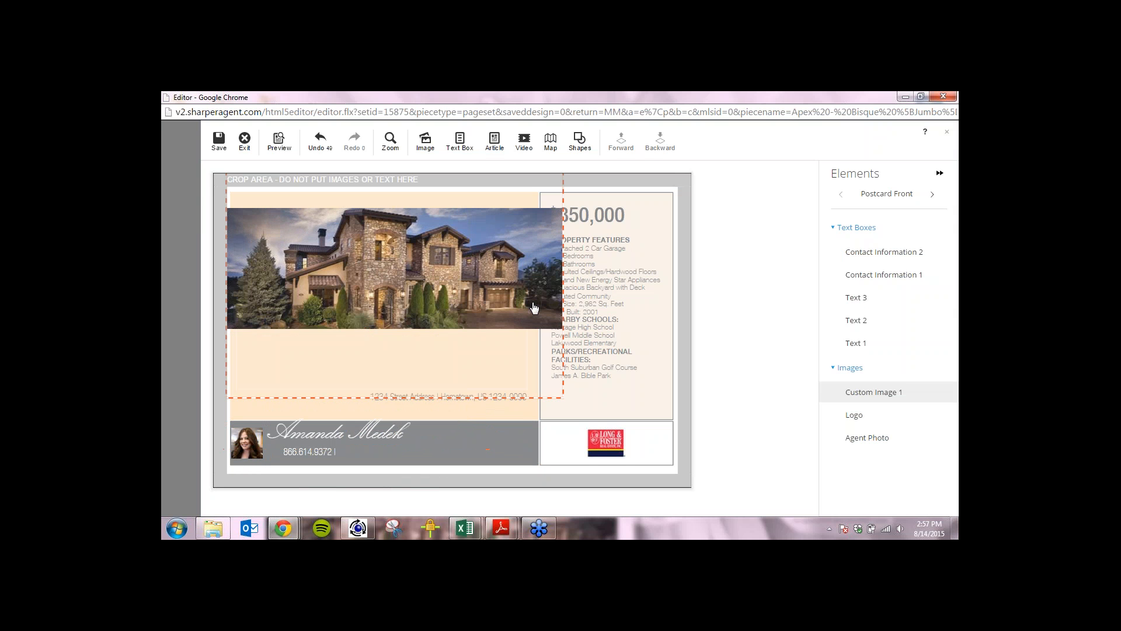
# Shrink the house photo to clear the $850,000 price text and send it back one layer.
pyautogui.click(535, 369)
pyautogui.moveTo(563, 397); pyautogui.dragTo(489, 363)
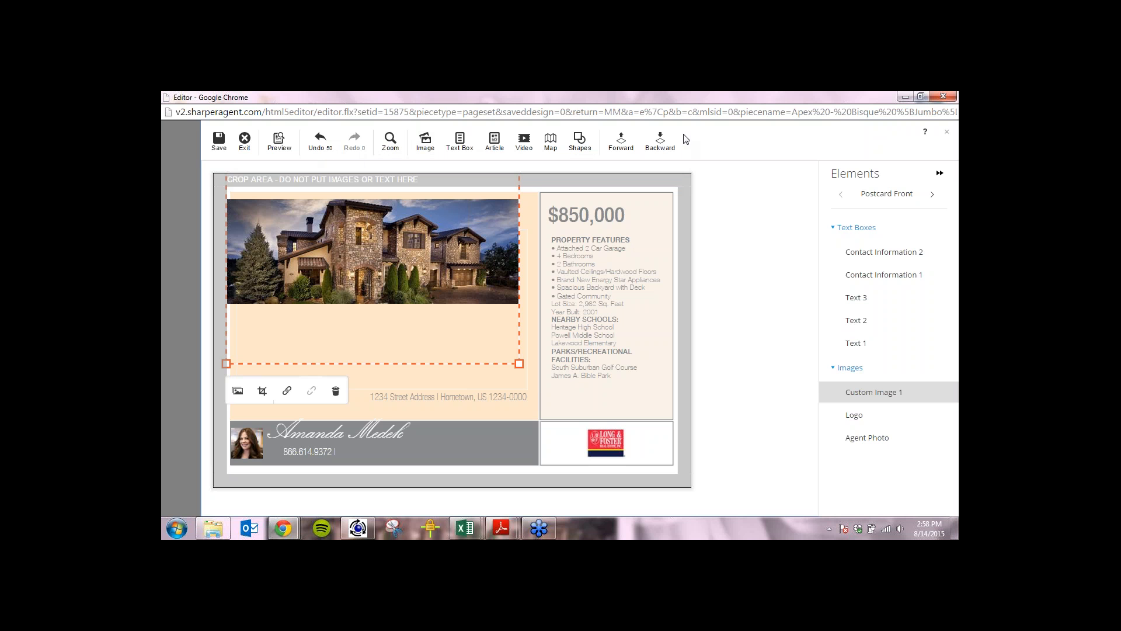
pyautogui.click(660, 153)
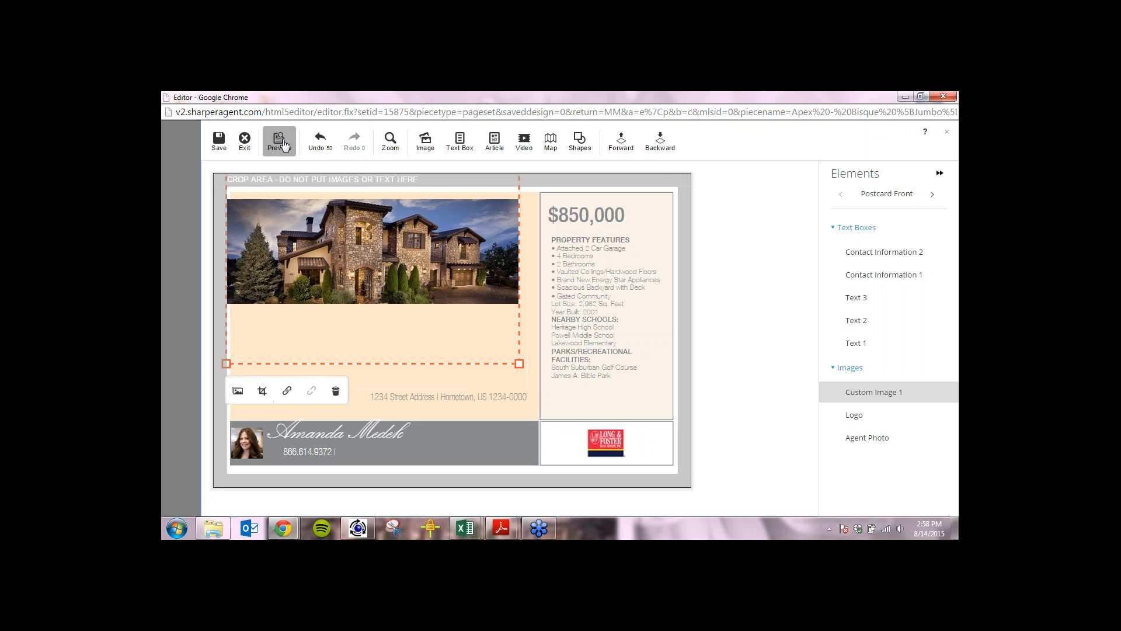
pyautogui.moveTo(283, 146)
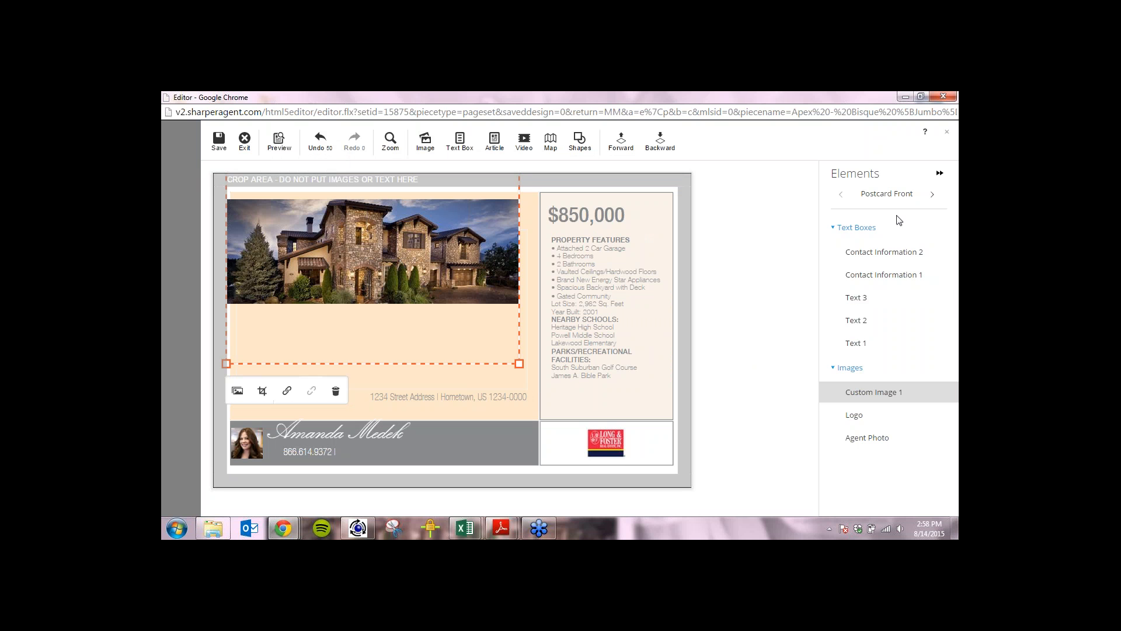
pyautogui.click(872, 258)
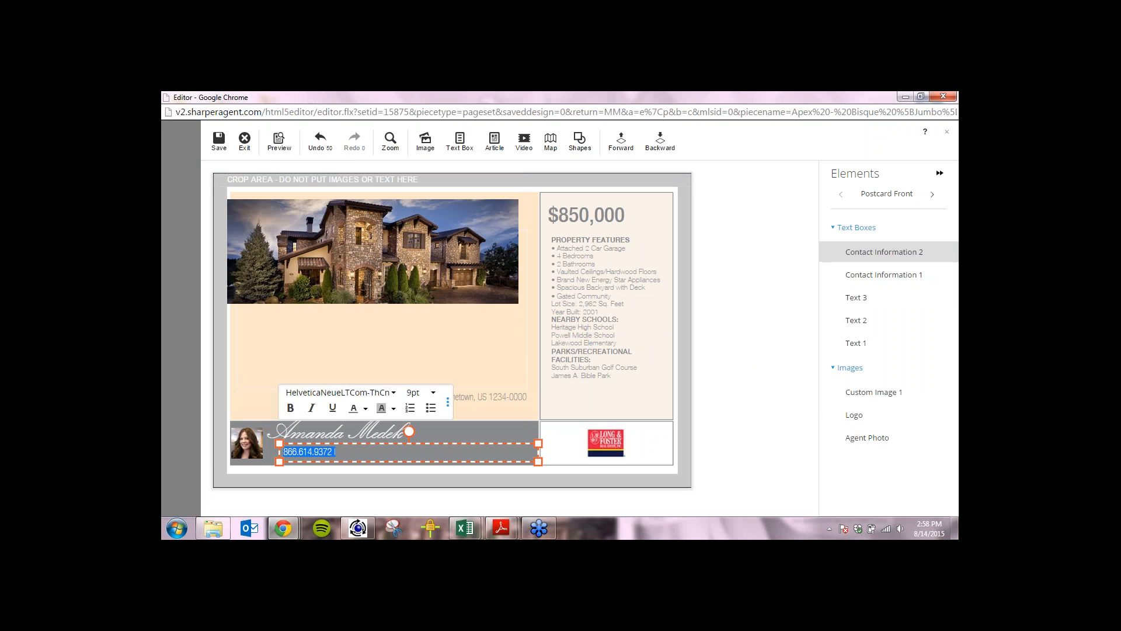
pyautogui.click(871, 276)
pyautogui.click(854, 298)
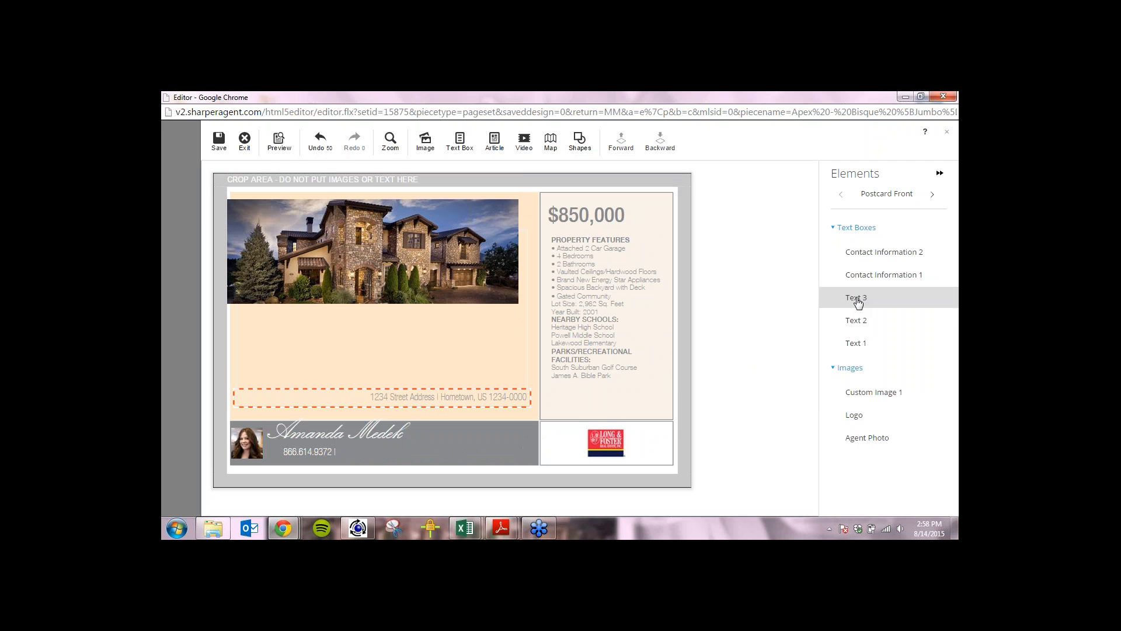
pyautogui.click(857, 320)
pyautogui.click(855, 344)
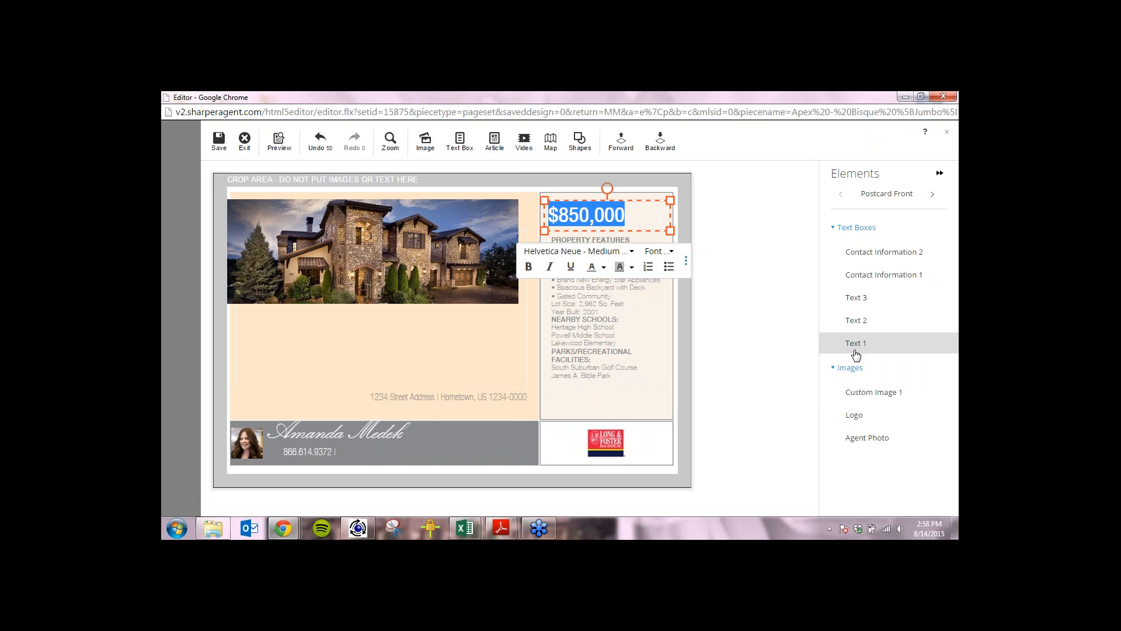
pyautogui.click(853, 392)
pyautogui.click(853, 415)
pyautogui.click(854, 439)
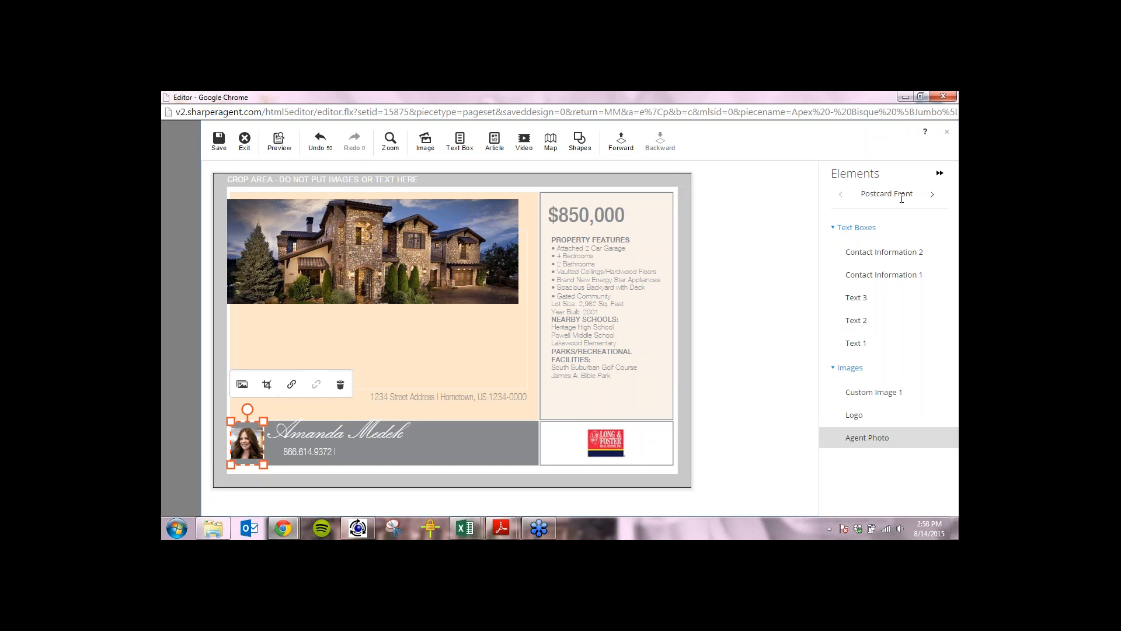
pyautogui.click(935, 199)
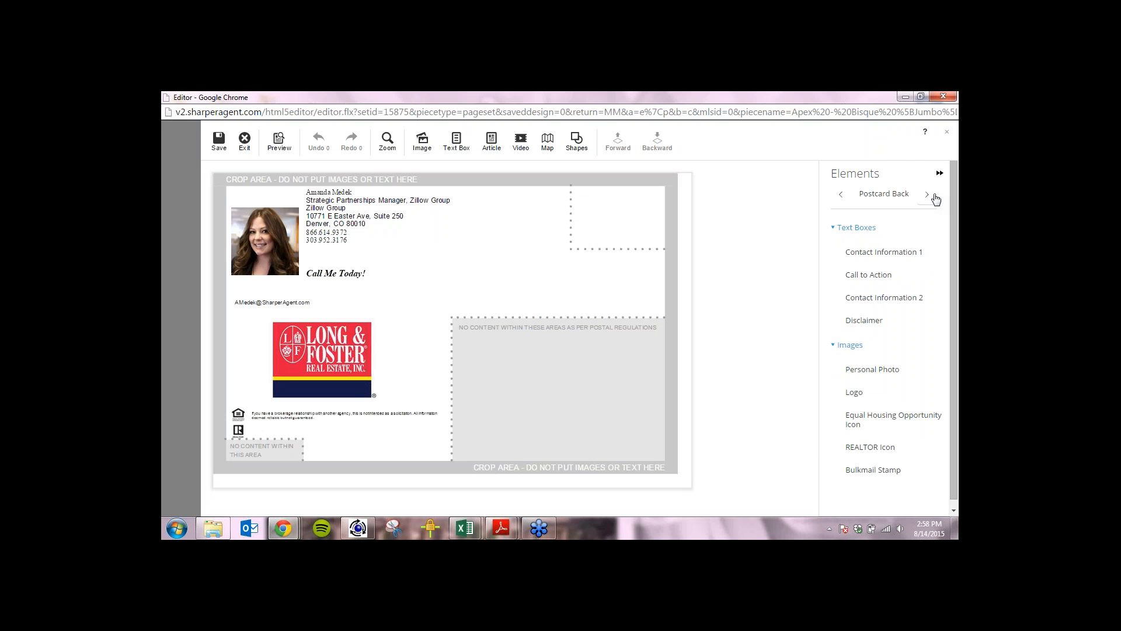
pyautogui.click(935, 199)
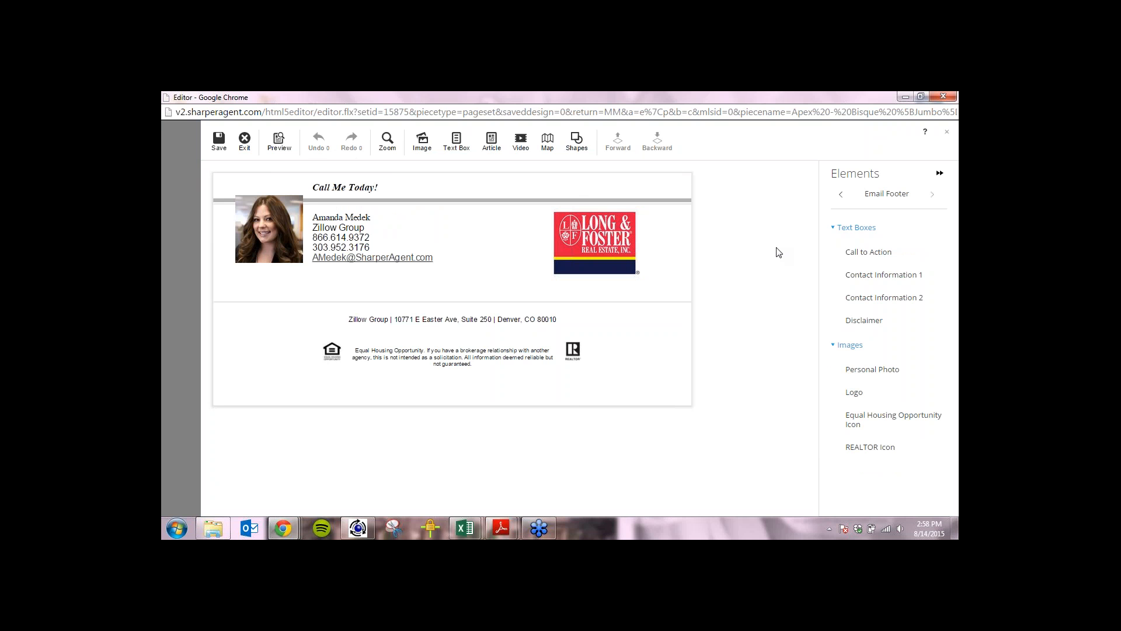
pyautogui.click(840, 199)
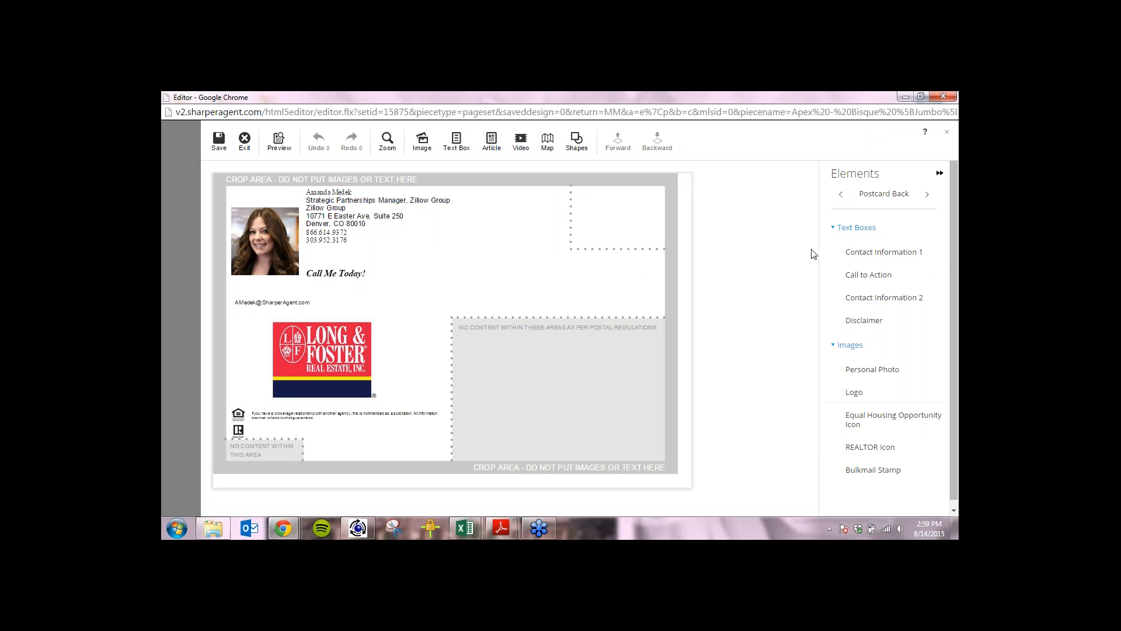
pyautogui.click(841, 199)
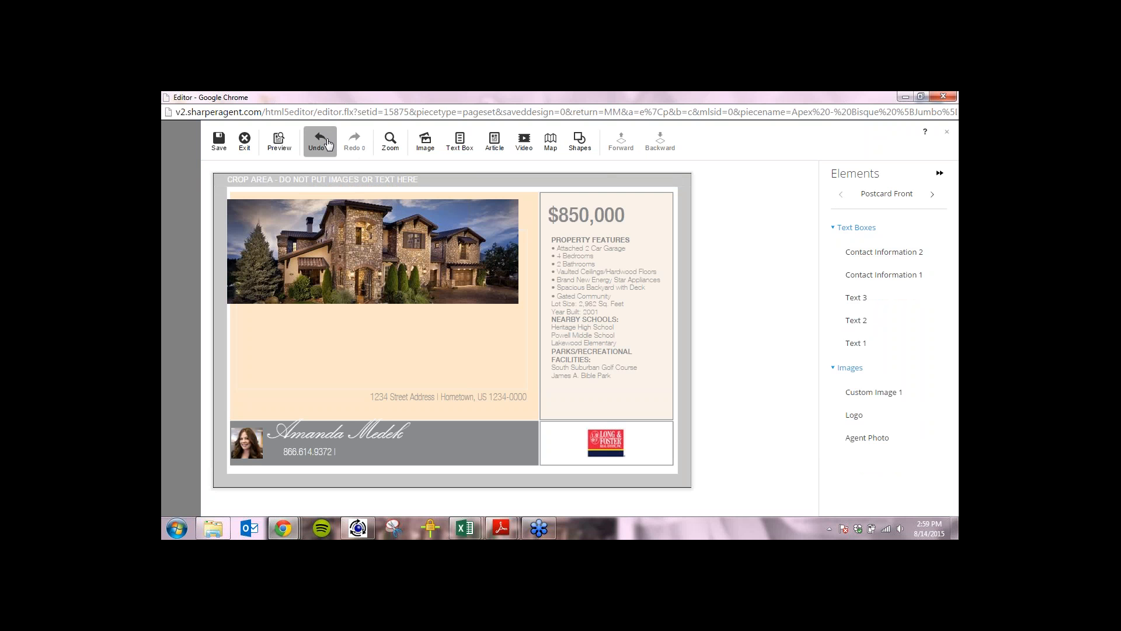
# Save the postcard under the name 'test' and dismiss the confirmation.
pyautogui.click(218, 142)
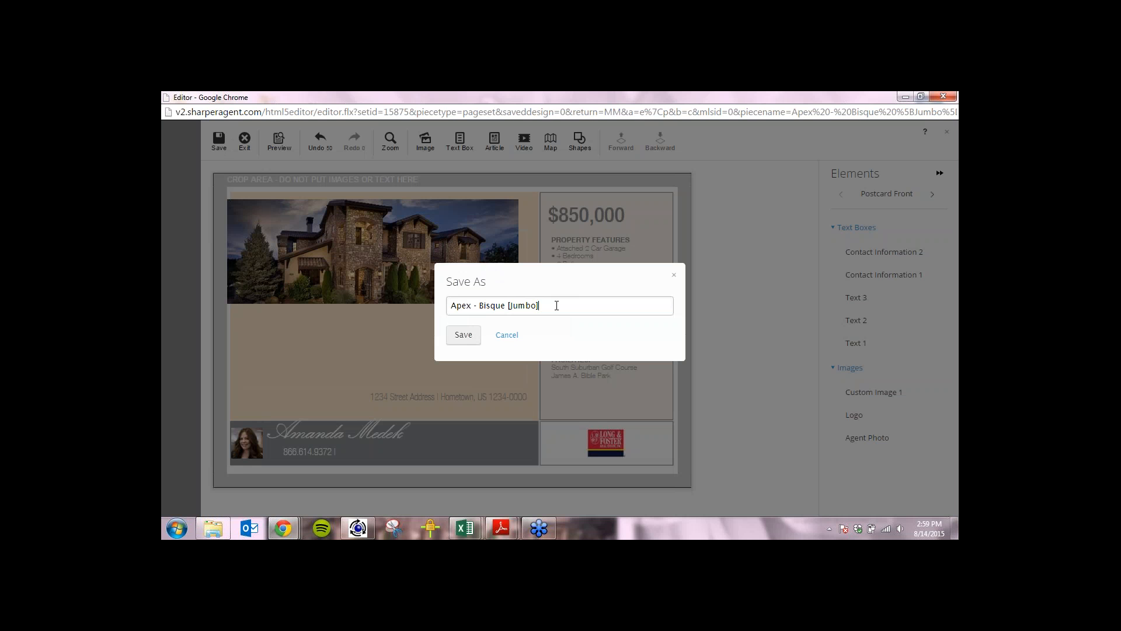
pyautogui.tripleClick(553, 305)
pyautogui.write('test')
pyautogui.click(455, 331)
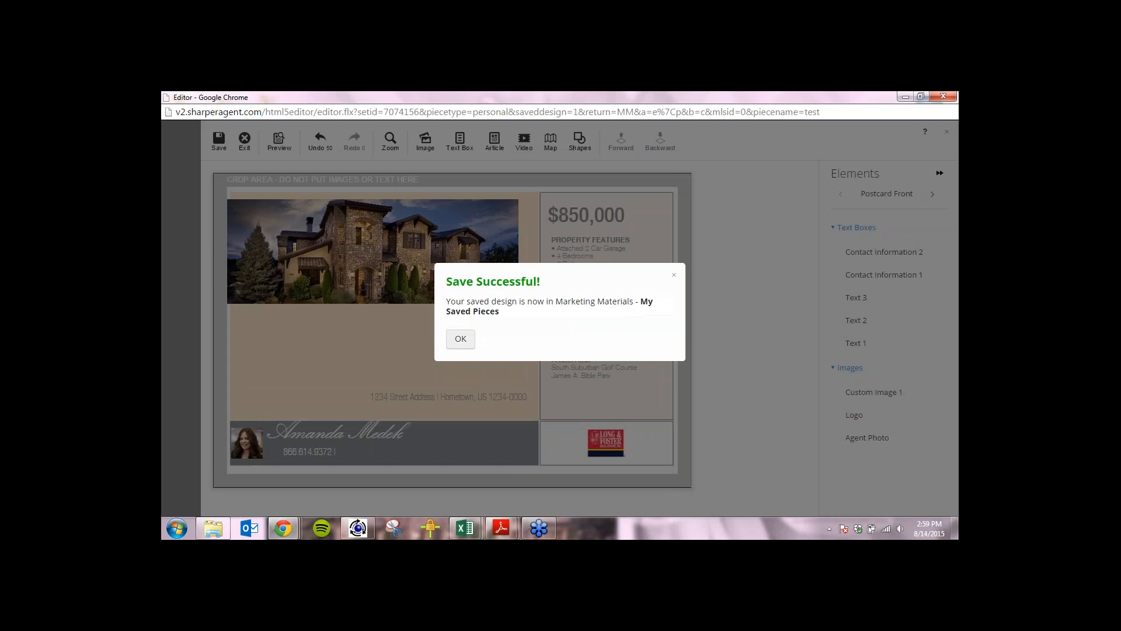
pyautogui.click(461, 337)
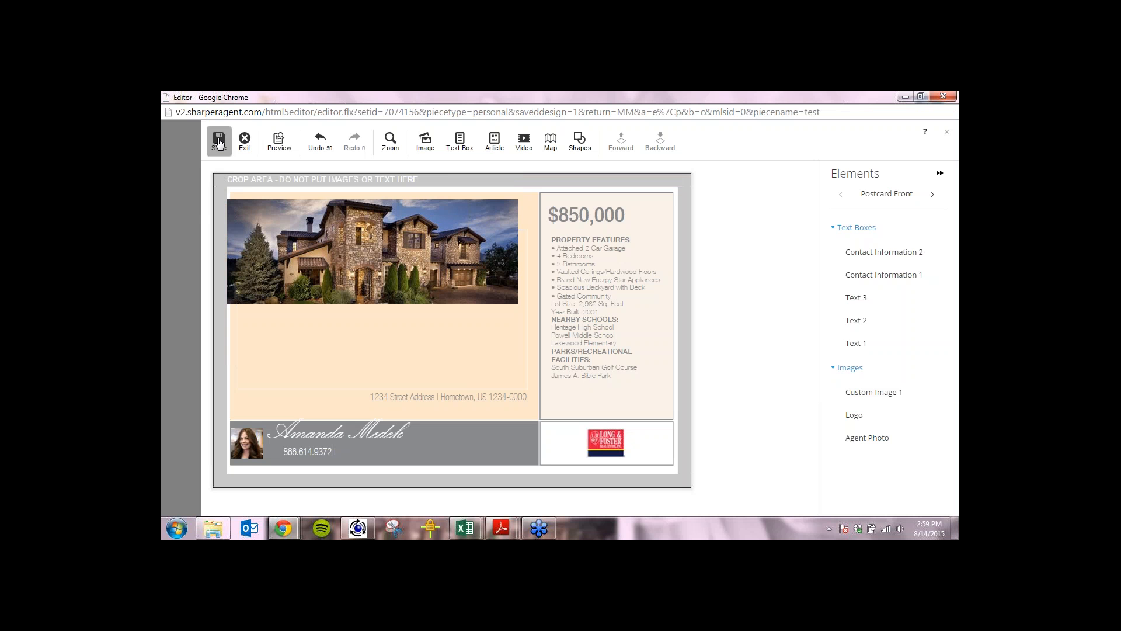
# Reopen the save dialog, enter a throwaway name, and cancel without saving.
pyautogui.click(354, 266)
pyautogui.click(217, 141)
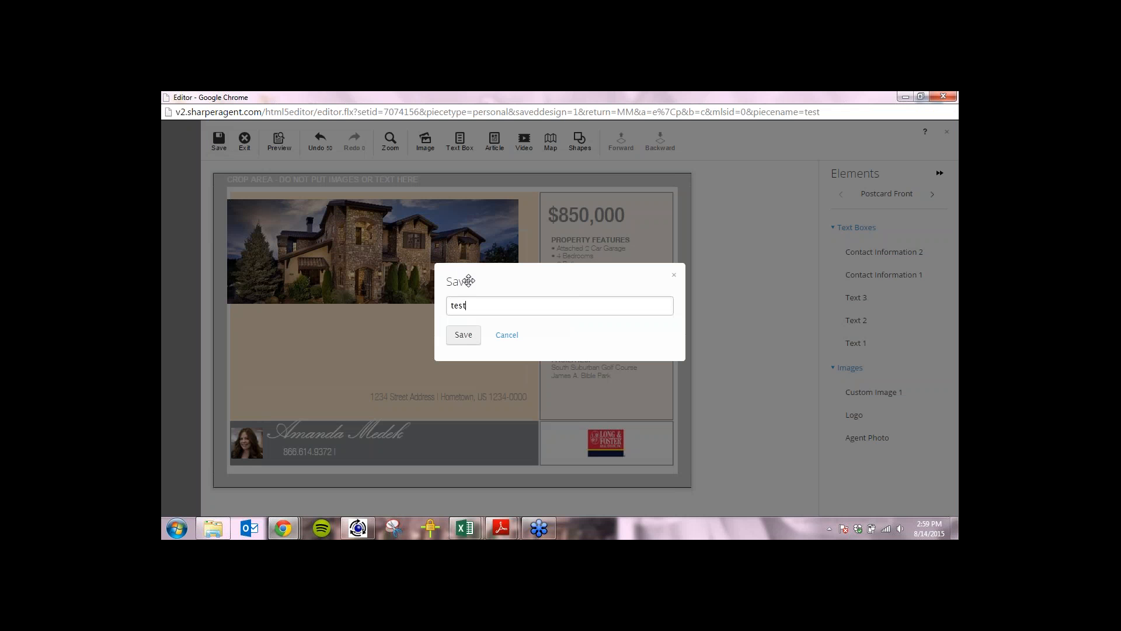
pyautogui.write('kfjakldjf')
pyautogui.click(511, 335)
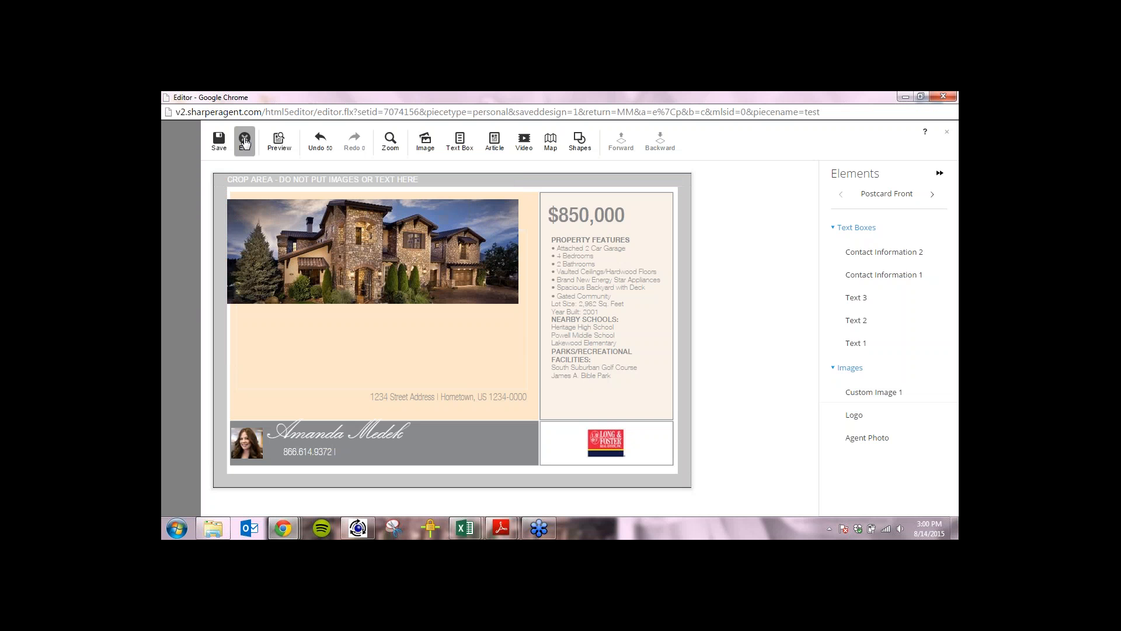
# Exit the editor, check the saved 'test' 8.5 X 5.5 Jumbo postcard, and open the agent profile.
pyautogui.click(244, 142)
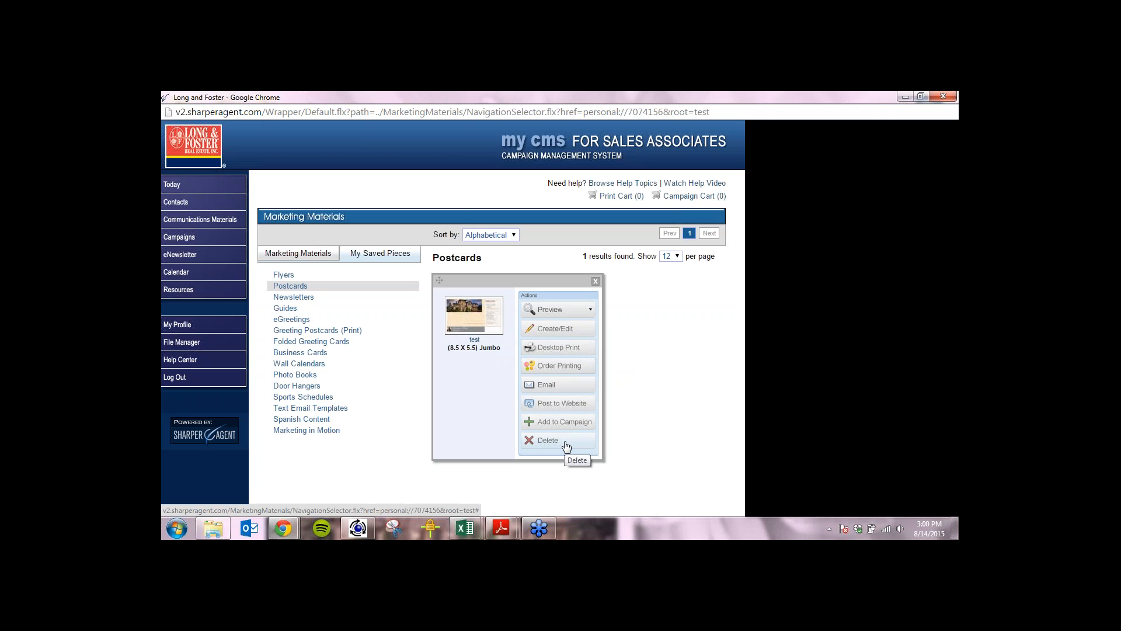
pyautogui.click(950, 120)
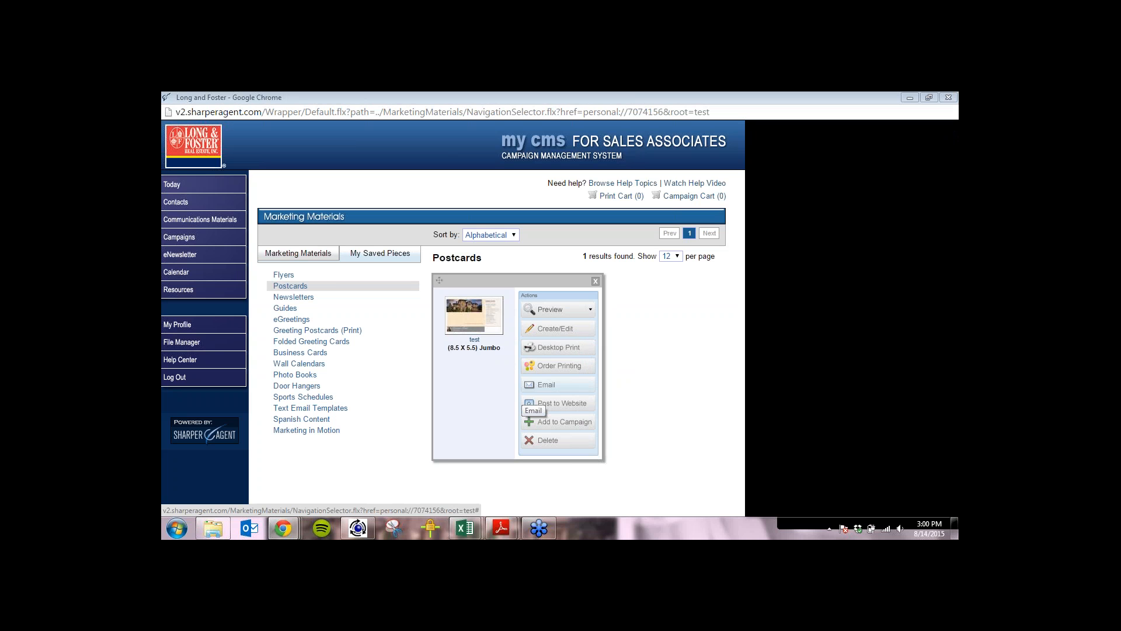
pyautogui.click(177, 325)
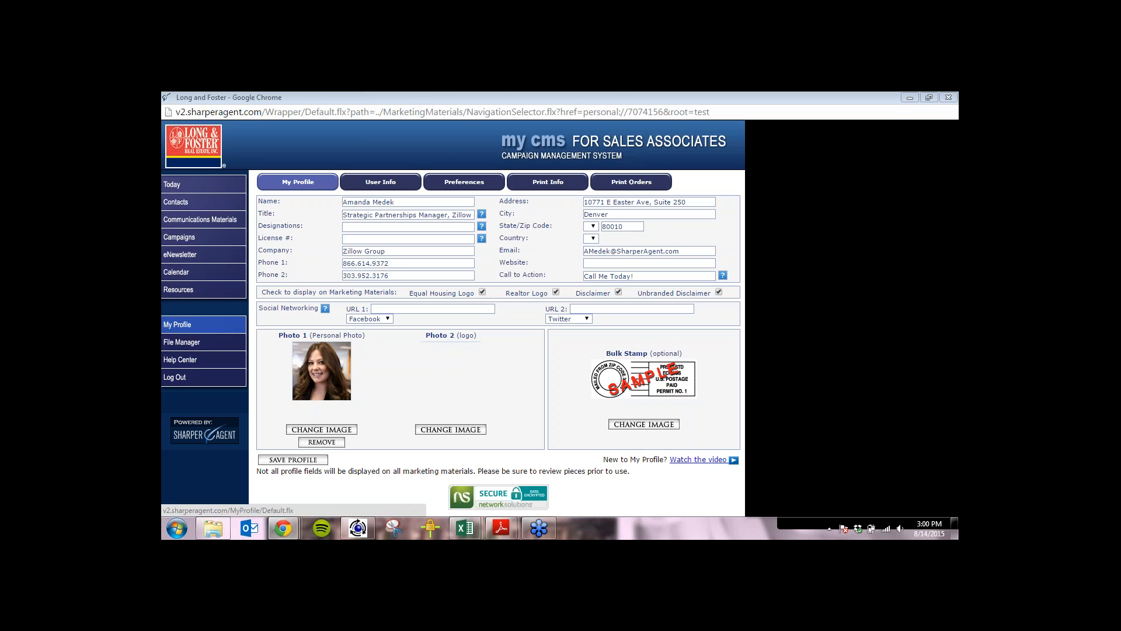